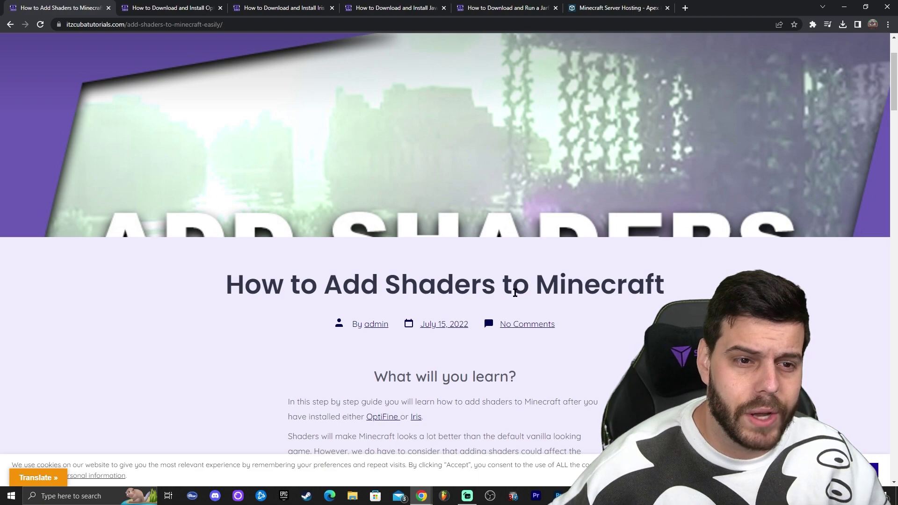
Step: Switch to the 'How to Download and Install OptiFine' tutorial tab
{"action": "left_click", "coordinate": [199, 9]}
{"action": "scroll", "coordinate": [626, 187], "scroll_direction": "down", "scroll_amount": 2}
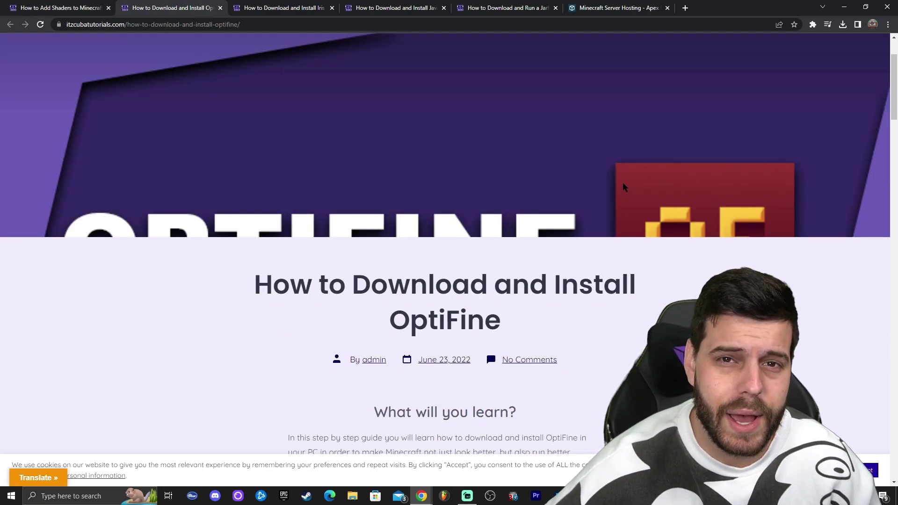
{"action": "scroll", "coordinate": [649, 250], "scroll_direction": "down", "scroll_amount": 1}
{"action": "scroll", "coordinate": [650, 250], "scroll_direction": "down", "scroll_amount": 1}
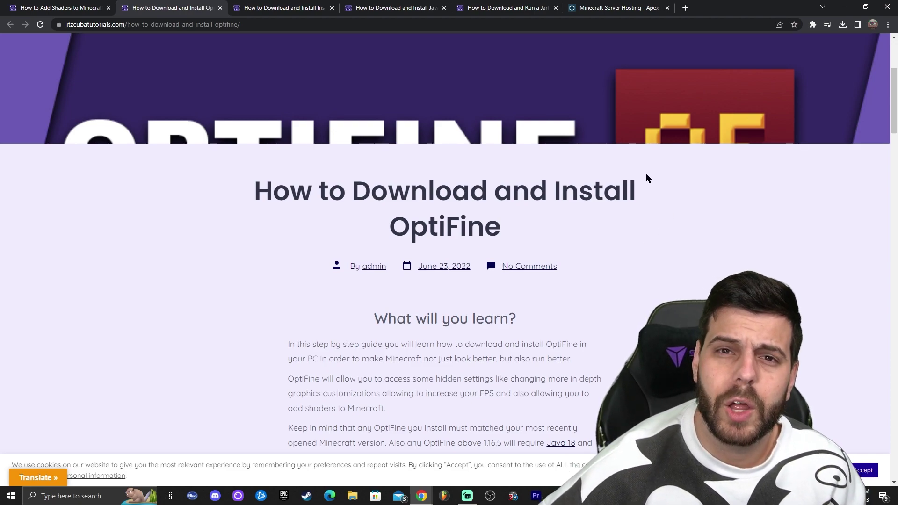
{"action": "scroll", "coordinate": [699, 207], "scroll_direction": "down", "scroll_amount": 1}
{"action": "scroll", "coordinate": [700, 207], "scroll_direction": "down", "scroll_amount": 10}
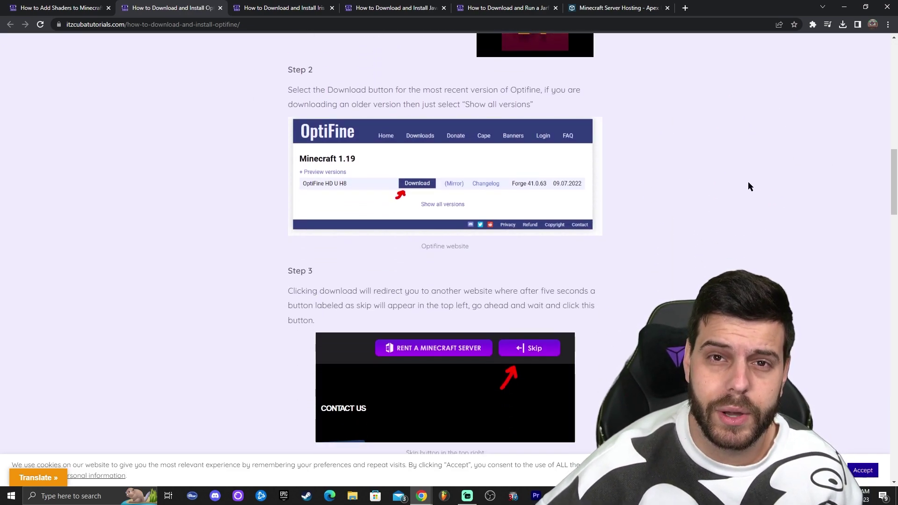
{"action": "scroll", "coordinate": [767, 184], "scroll_direction": "up", "scroll_amount": 8}
{"action": "scroll", "coordinate": [622, 166], "scroll_direction": "down", "scroll_amount": 7}
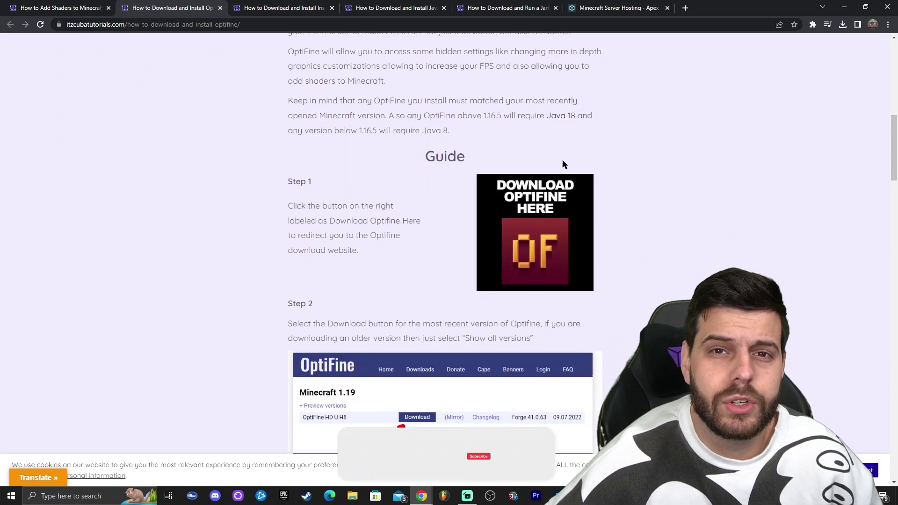
{"action": "scroll", "coordinate": [680, 167], "scroll_direction": "up", "scroll_amount": 4}
{"action": "scroll", "coordinate": [673, 164], "scroll_direction": "up", "scroll_amount": 1}
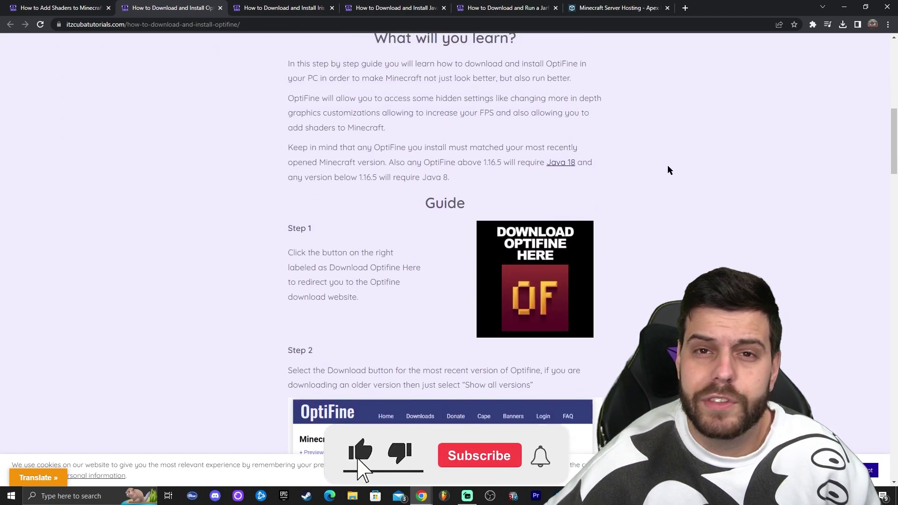
{"action": "scroll", "coordinate": [668, 175], "scroll_direction": "down", "scroll_amount": 1}
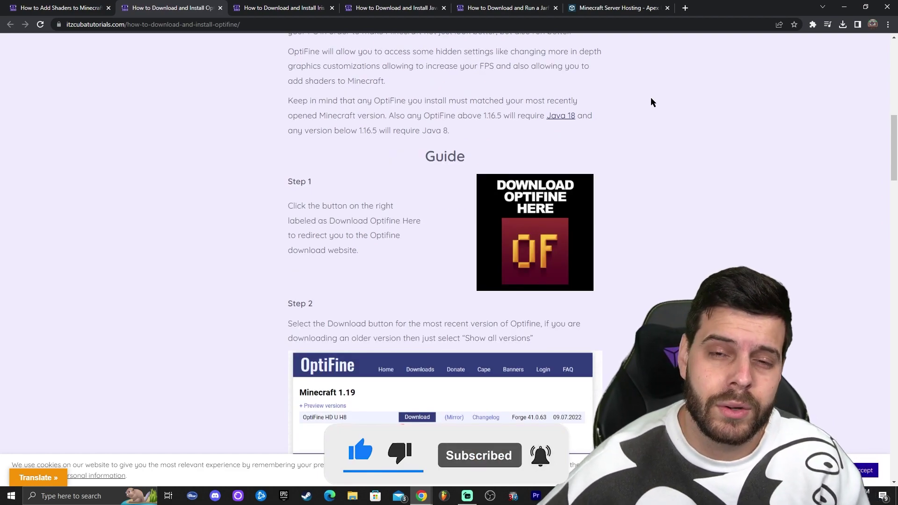
{"action": "scroll", "coordinate": [563, 247], "scroll_direction": "up", "scroll_amount": 1}
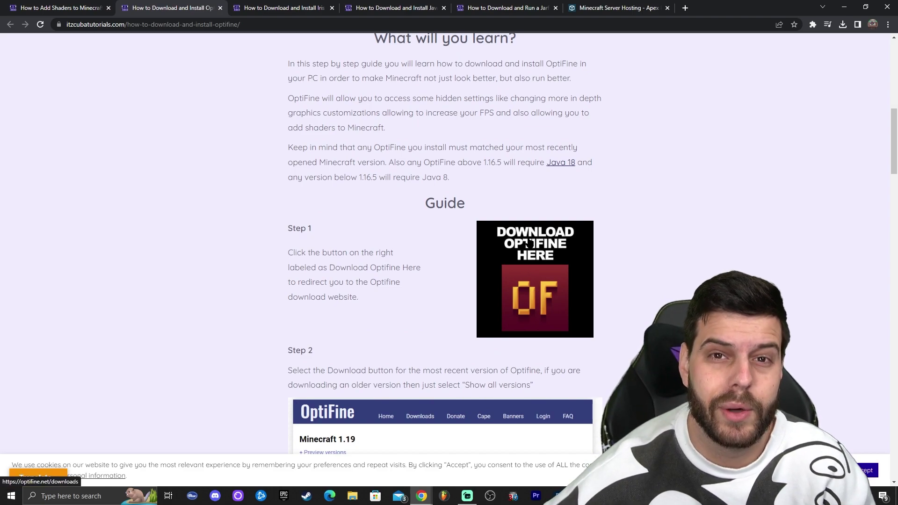
Step: Open the official OptiFine downloads site from the tutorial's Download OptiFine Here link
{"action": "left_click", "coordinate": [563, 246]}
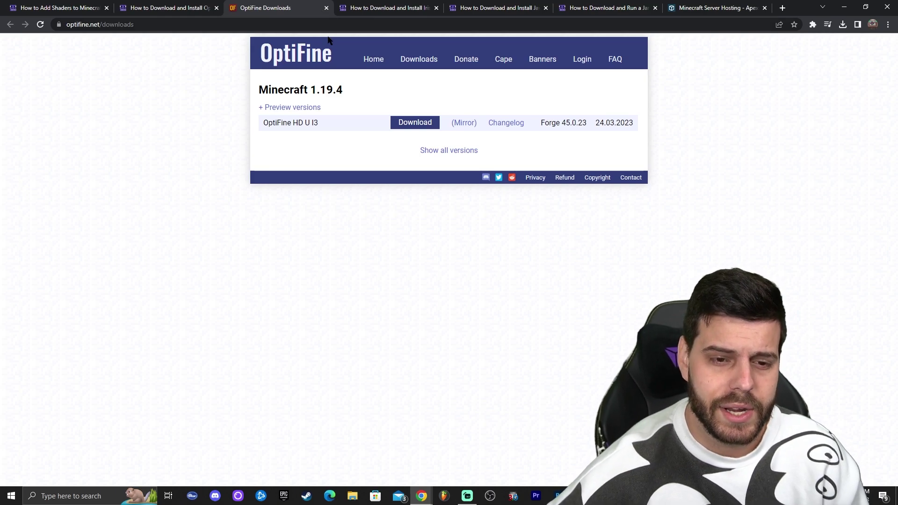
{"action": "double_click", "coordinate": [336, 89]}
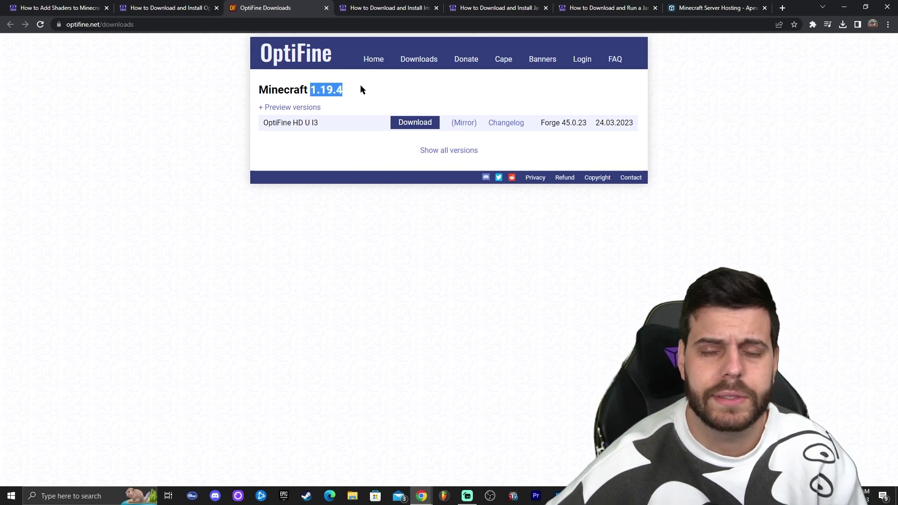
{"action": "left_click", "coordinate": [360, 86]}
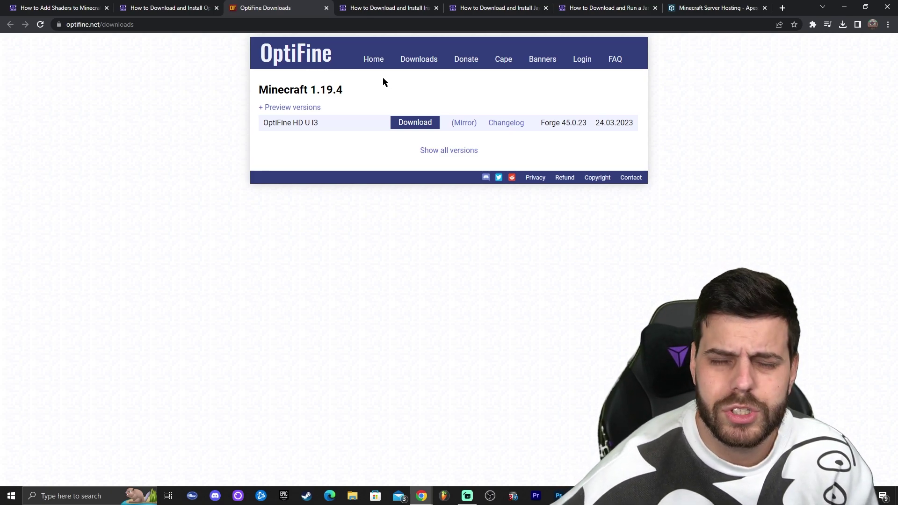
Step: Show all OptiFine versions and start the HD U I3 download for Minecraft 1.19.4
{"action": "left_click", "coordinate": [435, 152]}
{"action": "scroll", "coordinate": [396, 102], "scroll_direction": "down", "scroll_amount": 4}
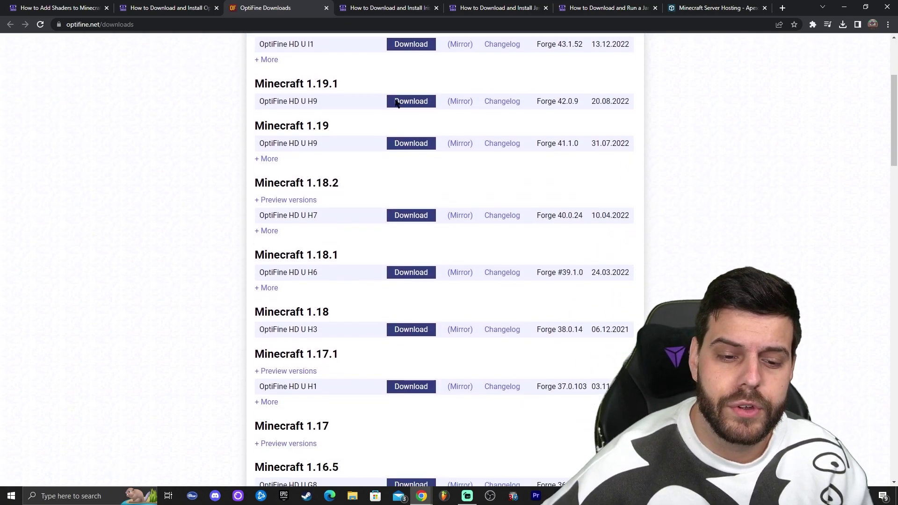
{"action": "scroll", "coordinate": [575, 117], "scroll_direction": "down", "scroll_amount": 2}
{"action": "scroll", "coordinate": [575, 117], "scroll_direction": "up", "scroll_amount": 6}
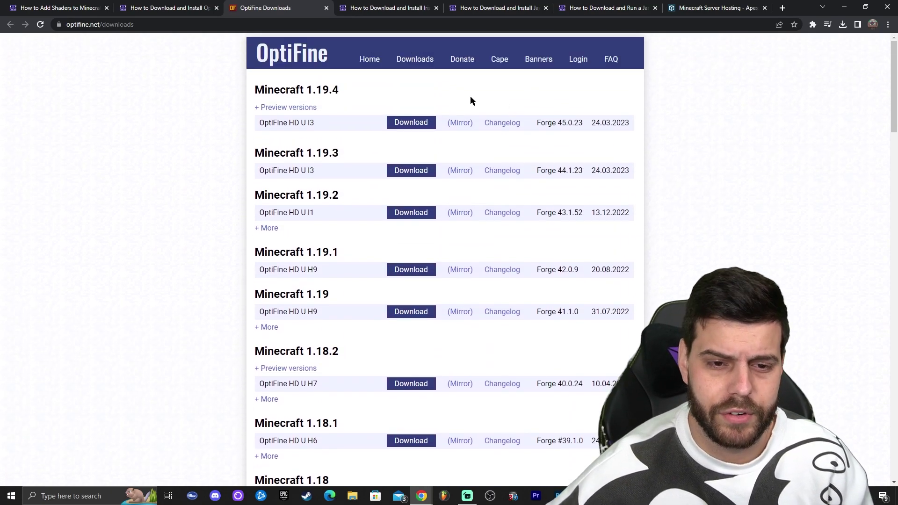
{"action": "left_click_drag", "start_coordinate": [308, 91], "coordinate": [340, 91]}
{"action": "left_click", "coordinate": [475, 103]}
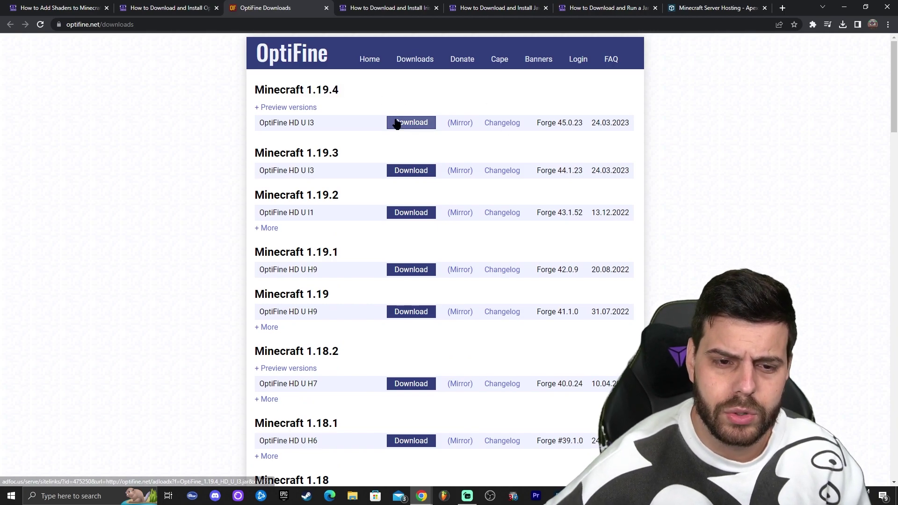
{"action": "left_click", "coordinate": [418, 123]}
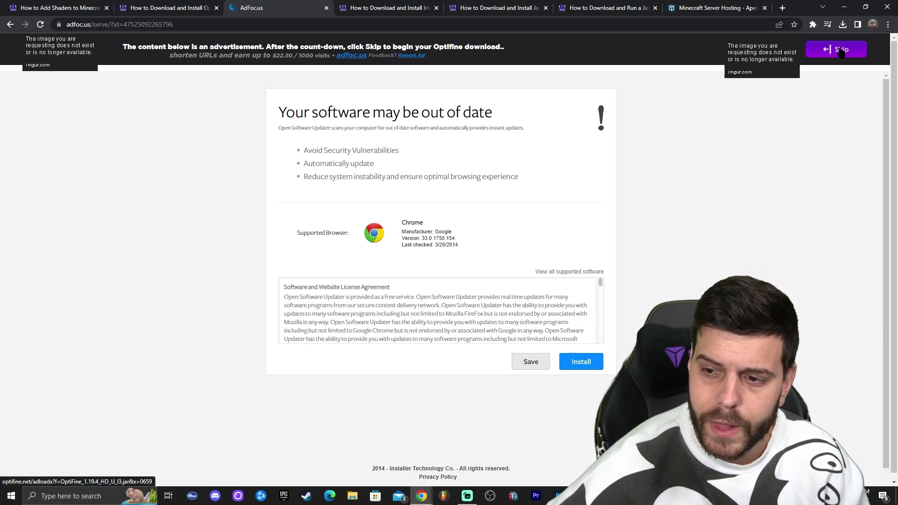
Step: Skip the ad and save the OptiFine_1.19.4_HD_U_I3 jar into the Downloads folder
{"action": "left_click", "coordinate": [838, 55]}
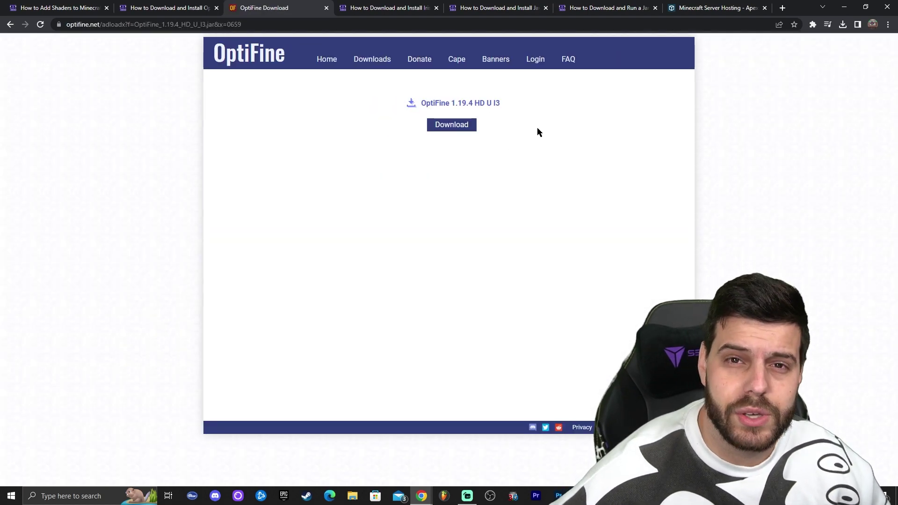
{"action": "left_click", "coordinate": [467, 126]}
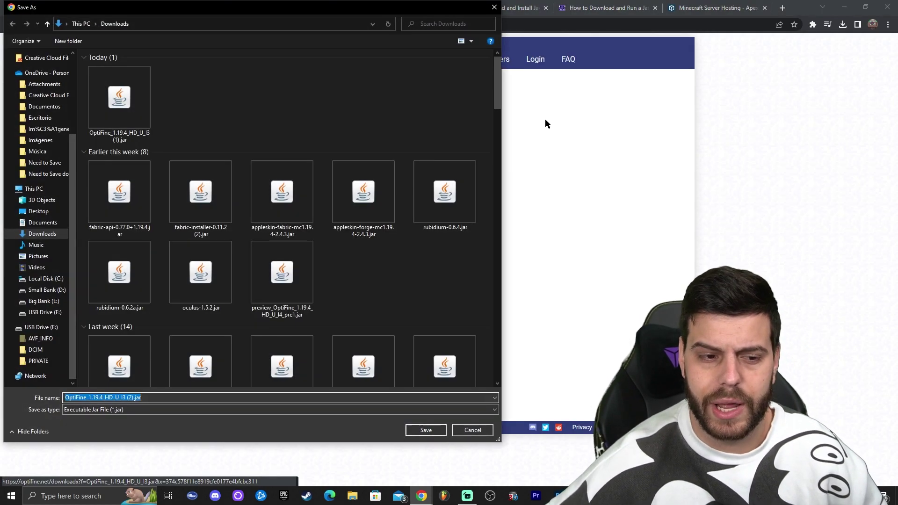
{"action": "left_click", "coordinate": [426, 429]}
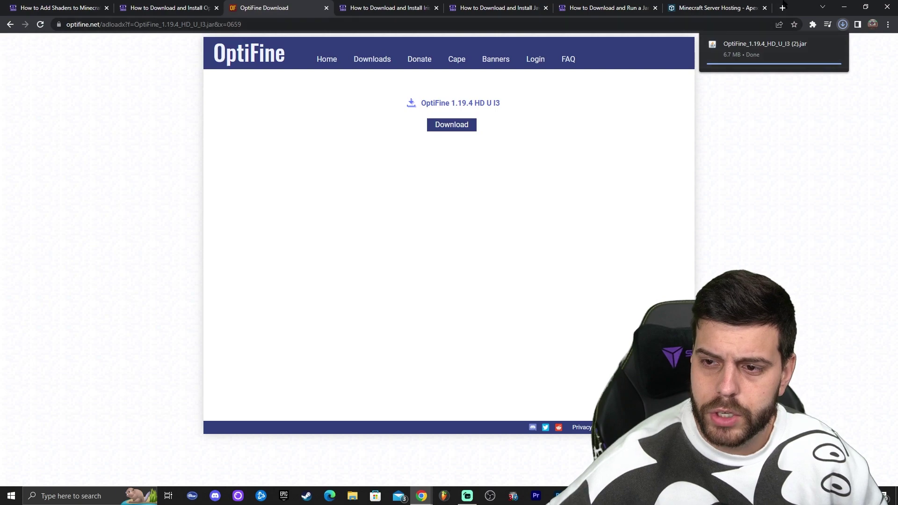
{"action": "double_click", "coordinate": [794, 6]}
{"action": "left_click", "coordinate": [776, 46]}
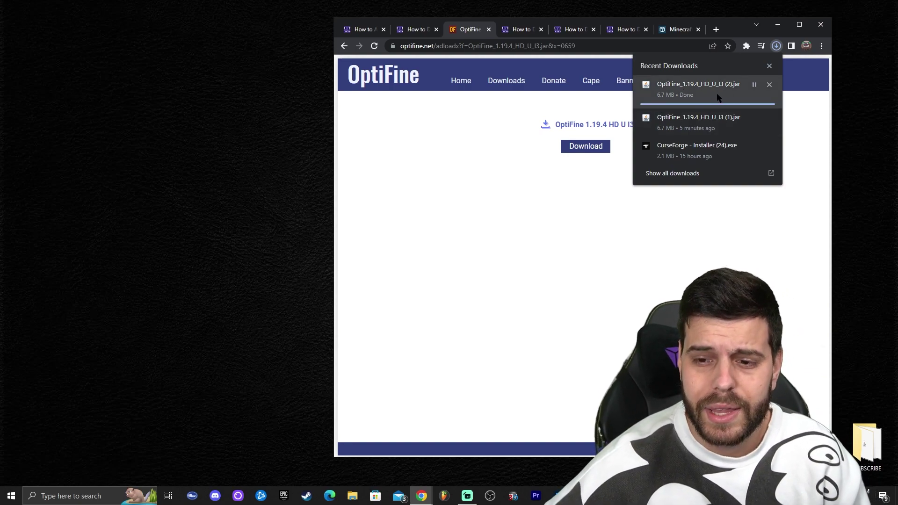
Step: Place the downloaded OptiFine jar on the desktop and refresh the desktop
{"action": "left_click_drag", "start_coordinate": [703, 96], "coordinate": [223, 101]}
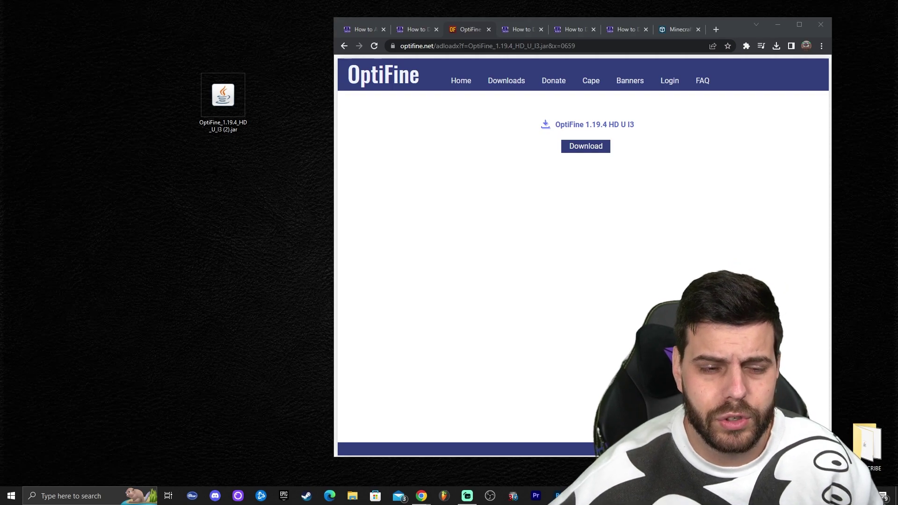
{"action": "right_click", "coordinate": [280, 89]}
{"action": "left_click", "coordinate": [299, 117]}
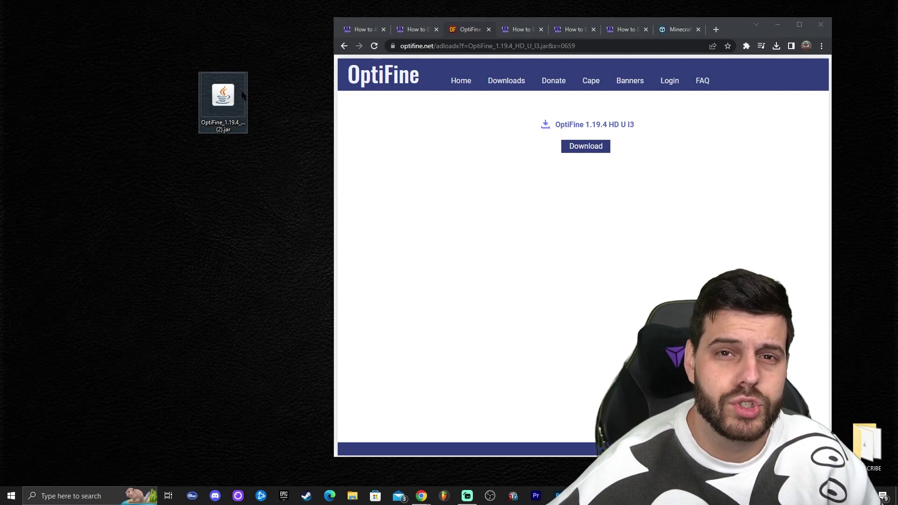
{"action": "right_click", "coordinate": [297, 87]}
{"action": "left_click", "coordinate": [321, 114]}
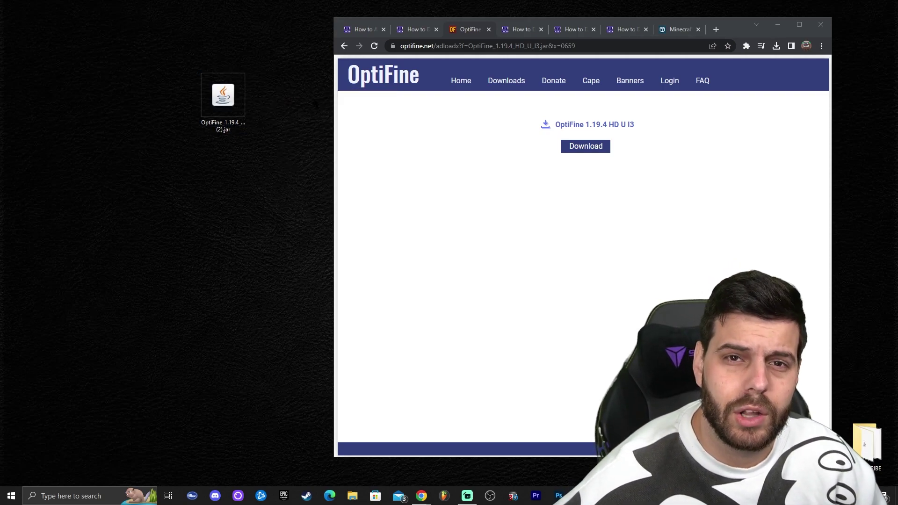
Step: Run the jar to install OptiFine HD Ultra I3 for 1.19.4, then dismiss the success notice
{"action": "double_click", "coordinate": [223, 95]}
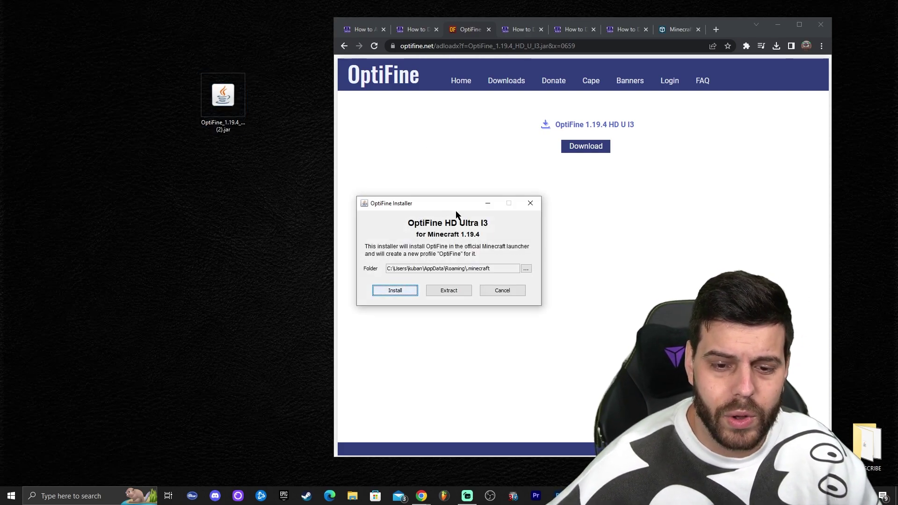
{"action": "left_click", "coordinate": [409, 290]}
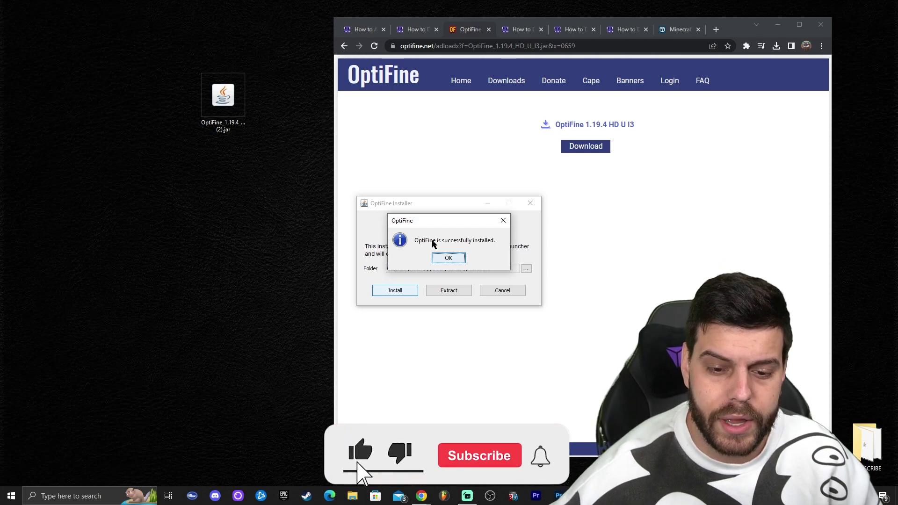
{"action": "left_click", "coordinate": [458, 258]}
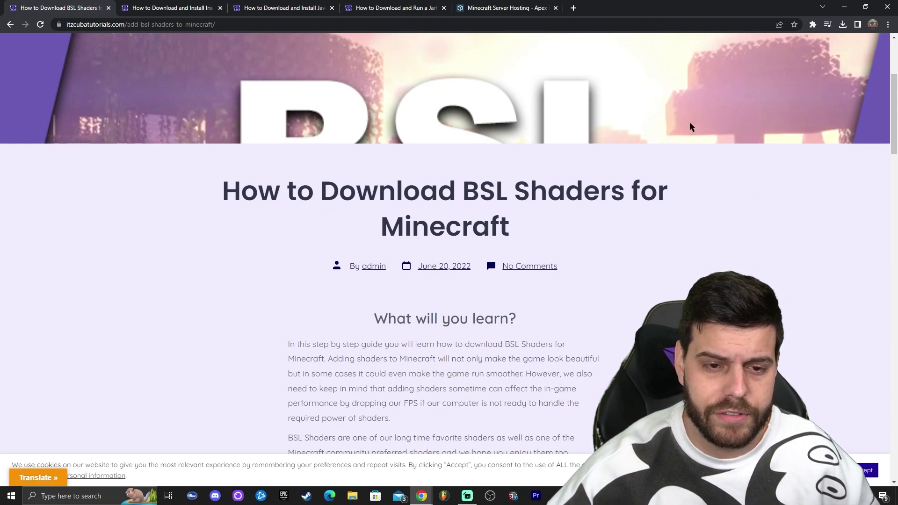
Step: Scroll the BSL guide to Step 1 and follow Download BSL Here to CurseForge
{"action": "scroll", "coordinate": [697, 123], "scroll_direction": "up", "scroll_amount": 2}
{"action": "scroll", "coordinate": [701, 136], "scroll_direction": "down", "scroll_amount": 4}
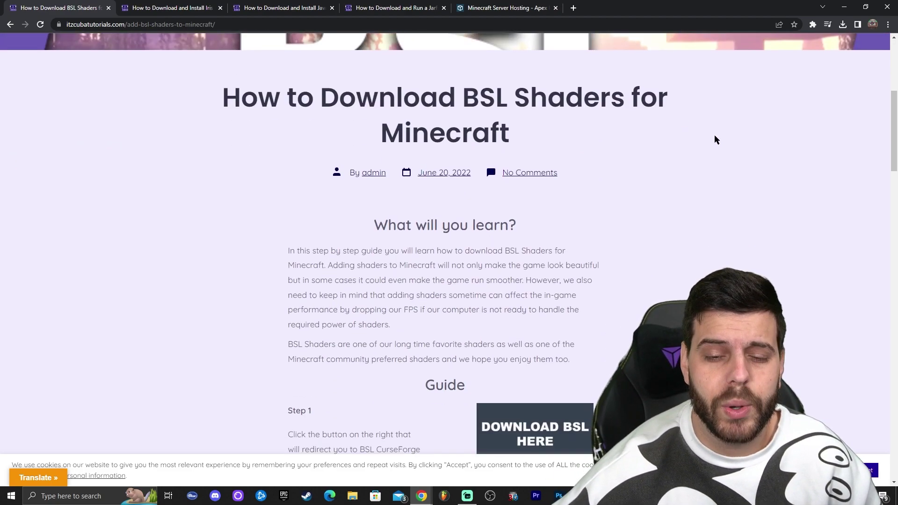
{"action": "scroll", "coordinate": [655, 126], "scroll_direction": "up", "scroll_amount": 3}
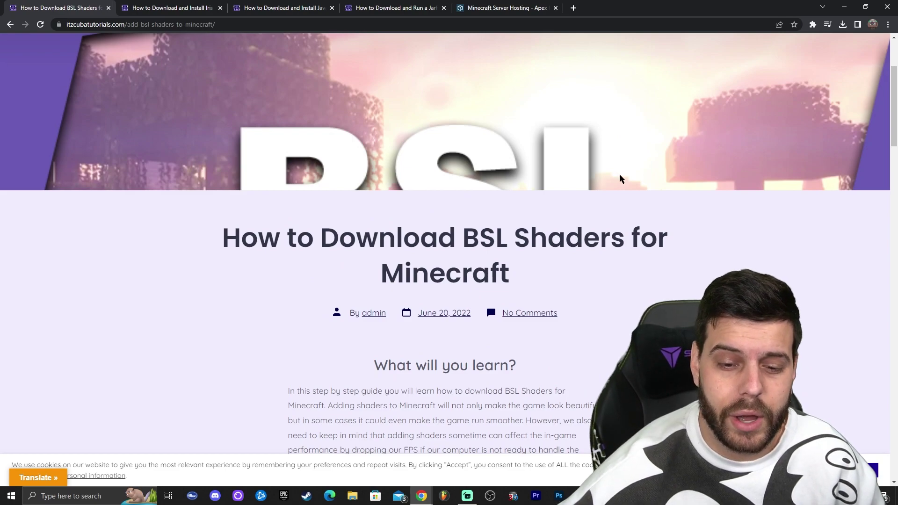
{"action": "scroll", "coordinate": [645, 173], "scroll_direction": "down", "scroll_amount": 3}
{"action": "scroll", "coordinate": [682, 149], "scroll_direction": "down", "scroll_amount": 7}
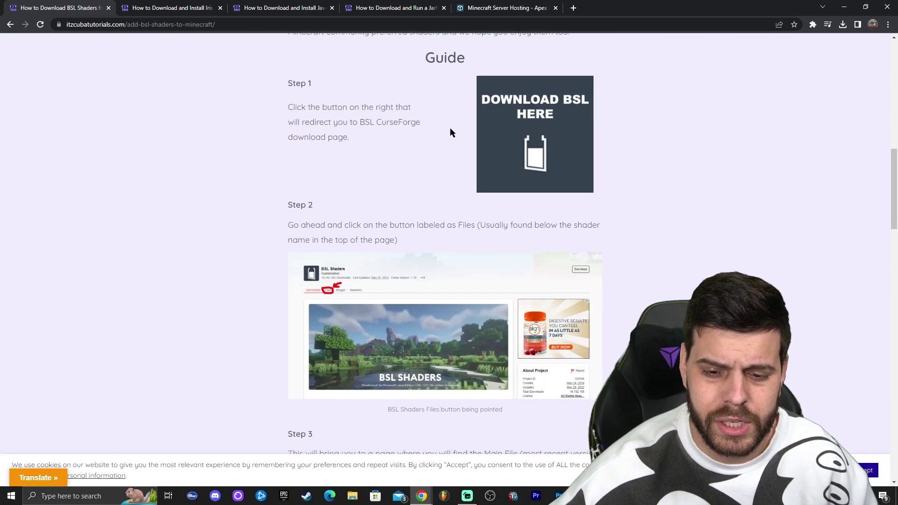
{"action": "left_click", "coordinate": [548, 124]}
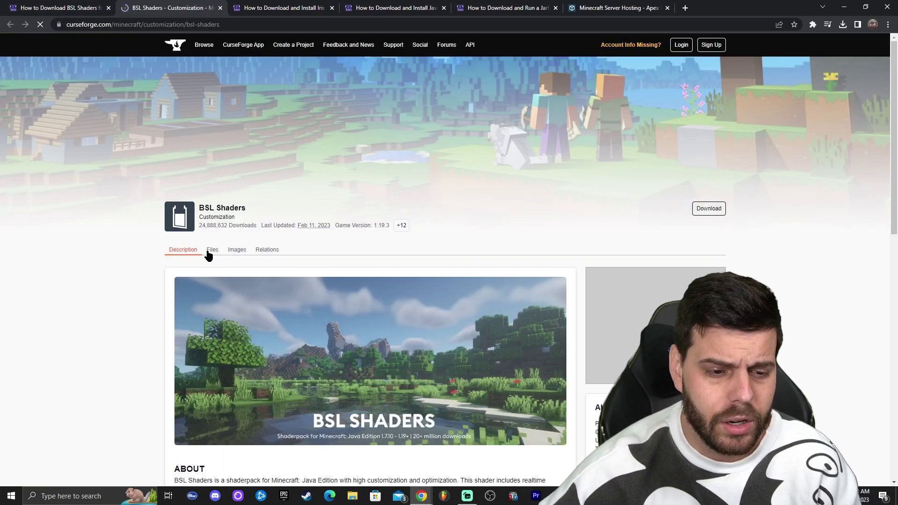
Step: Download BSL v8.2.02, the newest 1.19.3 file in the BSL Shaders Files list
{"action": "left_click", "coordinate": [211, 252]}
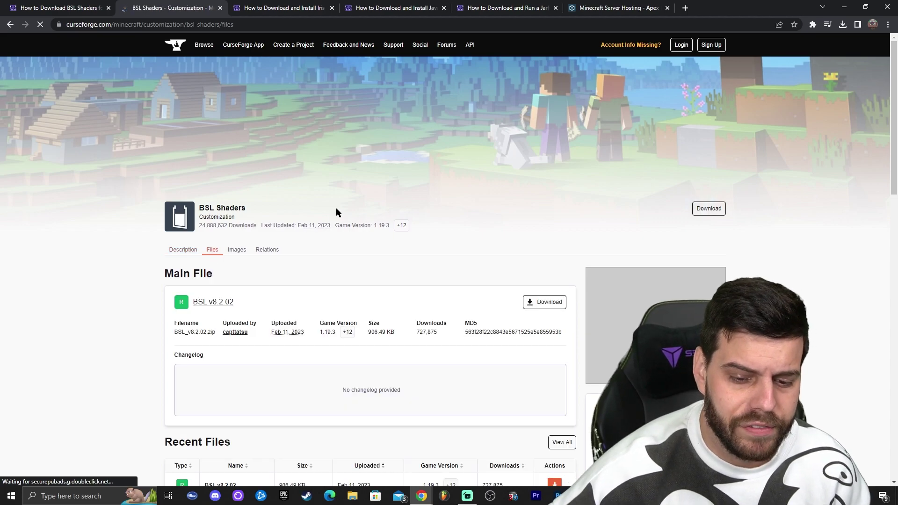
{"action": "scroll", "coordinate": [336, 212], "scroll_direction": "down", "scroll_amount": 7}
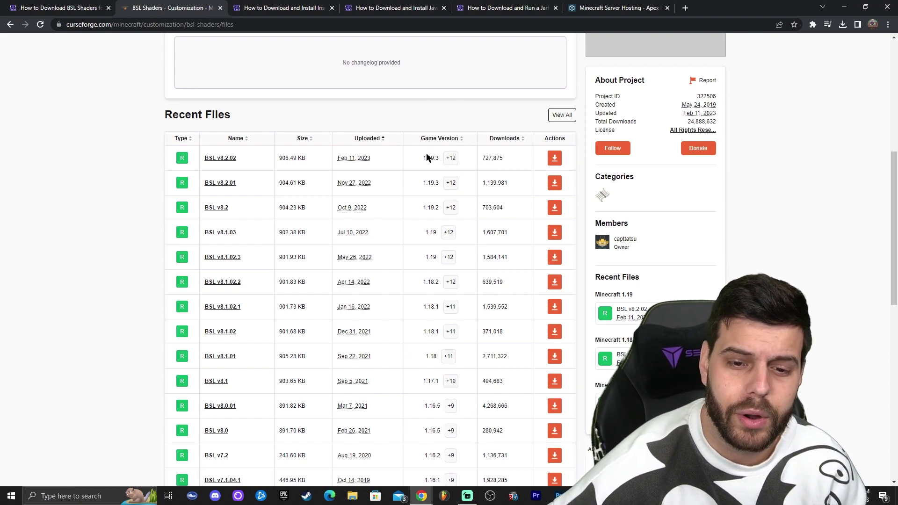
{"action": "left_click_drag", "start_coordinate": [421, 157], "coordinate": [437, 157]}
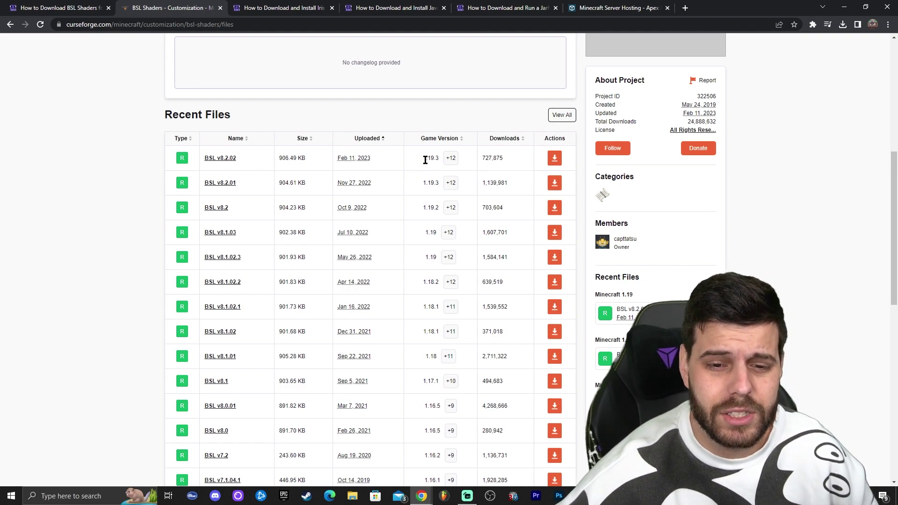
{"action": "mouse_move", "coordinate": [444, 156]}
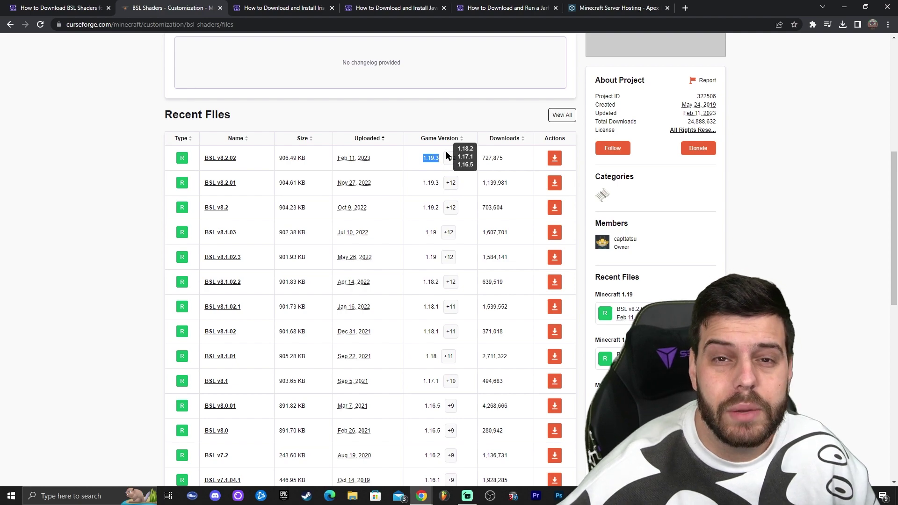
{"action": "left_click", "coordinate": [439, 202]}
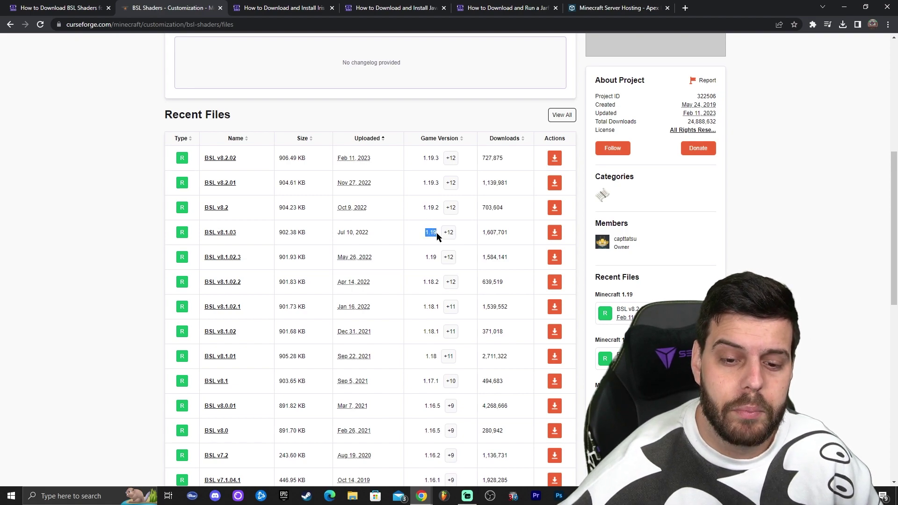
{"action": "left_click_drag", "start_coordinate": [422, 158], "coordinate": [433, 156]}
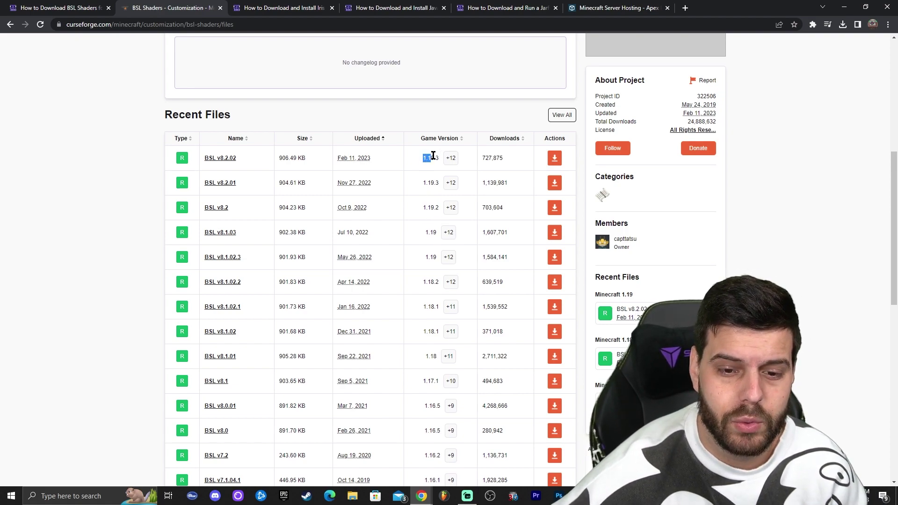
{"action": "left_click", "coordinate": [554, 158]}
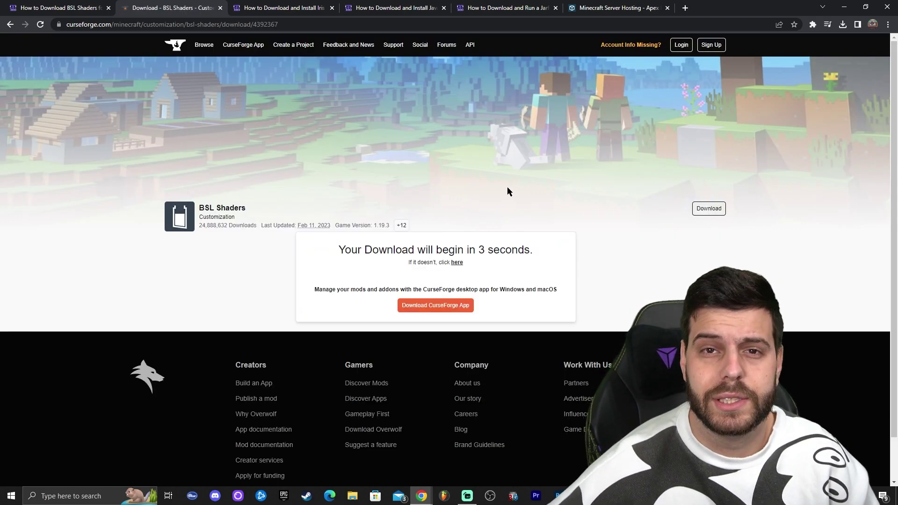
Step: Save BSL_v8.2.02 (3).zip and drag it from the downloads bubble onto the desktop
{"action": "key", "text": "super+Down"}
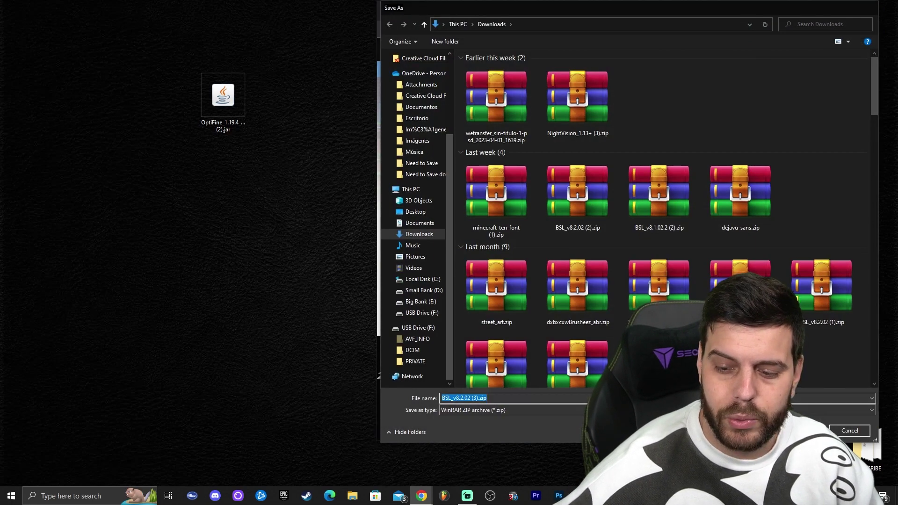
{"action": "key", "text": "Return"}
{"action": "mouse_move", "coordinate": [713, 66]}
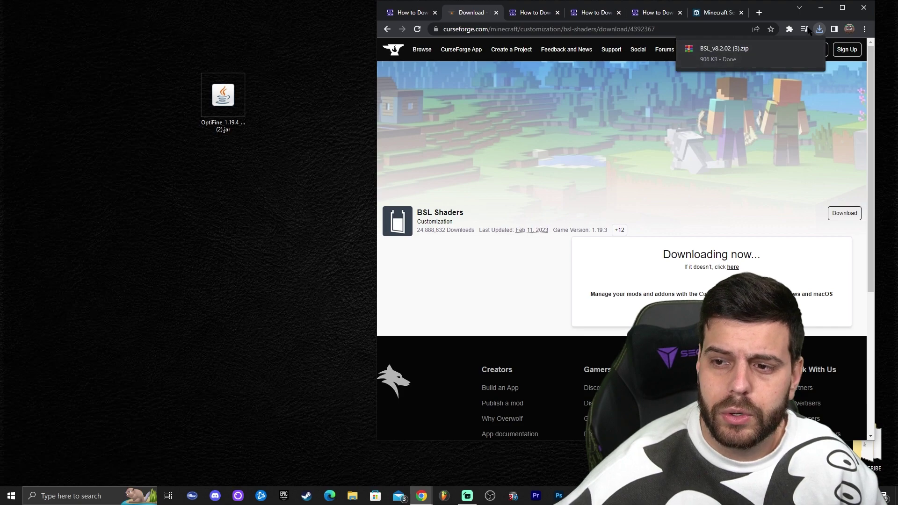
{"action": "left_click_drag", "start_coordinate": [751, 54], "coordinate": [216, 175]}
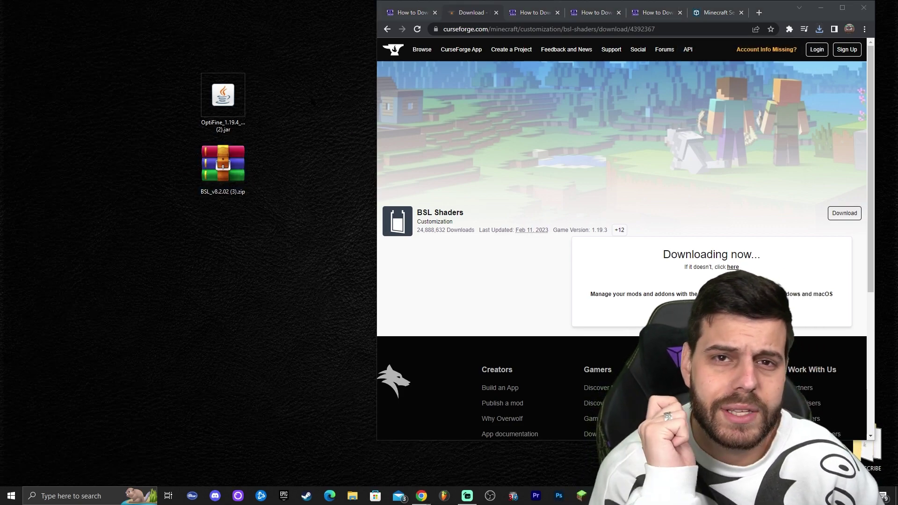
Step: Delete the old OptiFine jar from the desktop and minimize Chrome
{"action": "left_click_drag", "start_coordinate": [302, 50], "coordinate": [198, 133]}
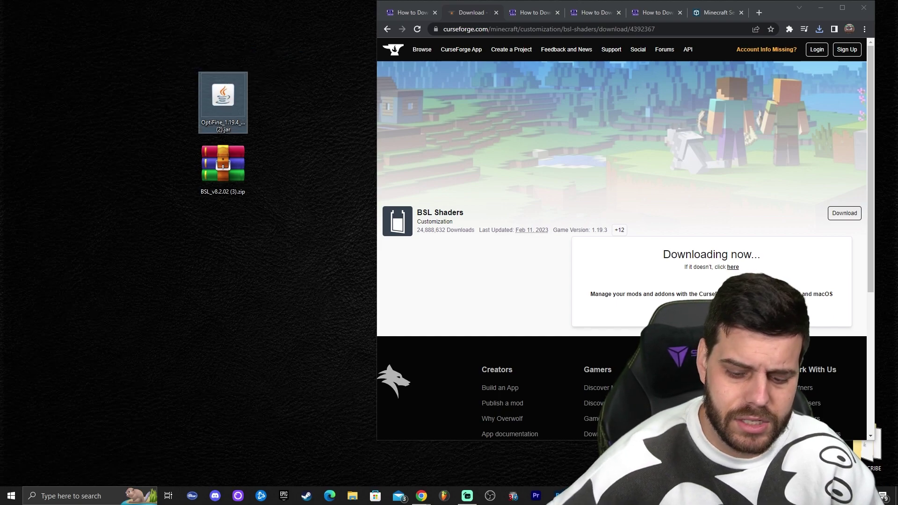
{"action": "key", "text": "Delete"}
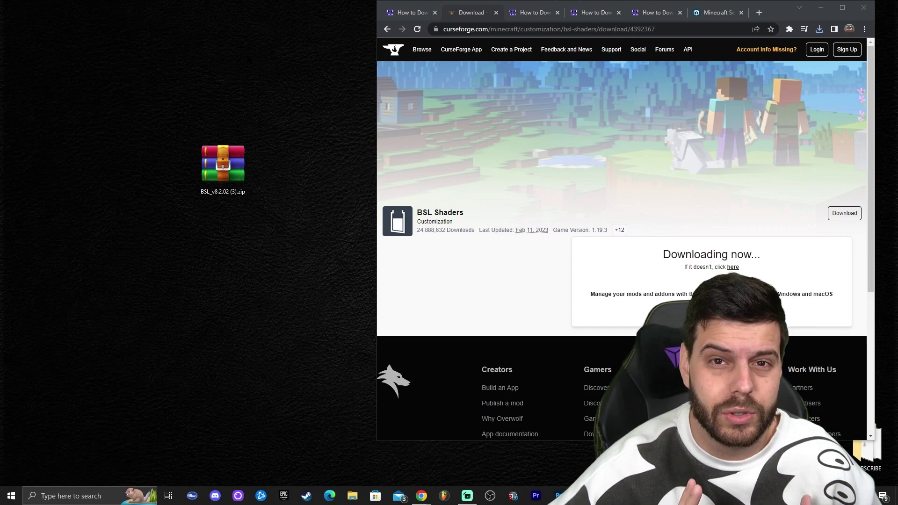
{"action": "left_click", "coordinate": [821, 8]}
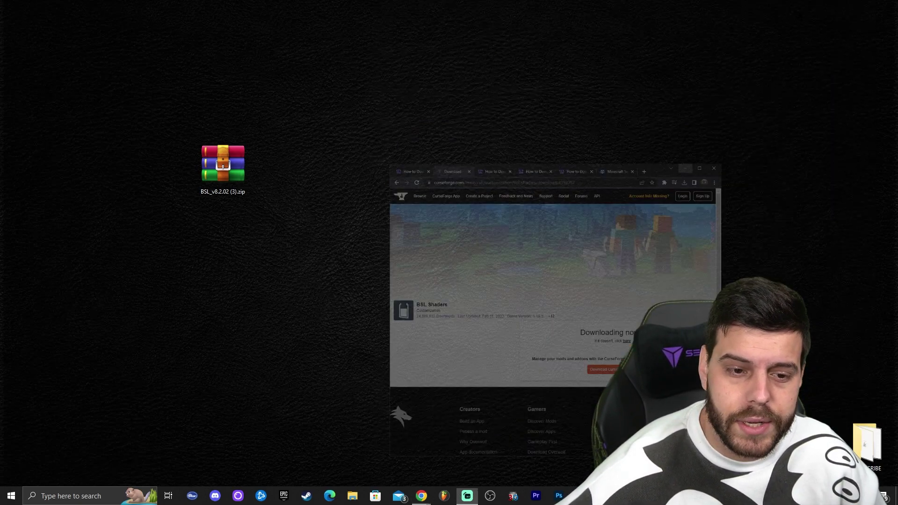
Step: Refresh the desktop and launch Minecraft 1.19.4 with the OptiFine profile into the singleplayer world
{"action": "right_click", "coordinate": [414, 72]}
{"action": "left_click", "coordinate": [452, 101]}
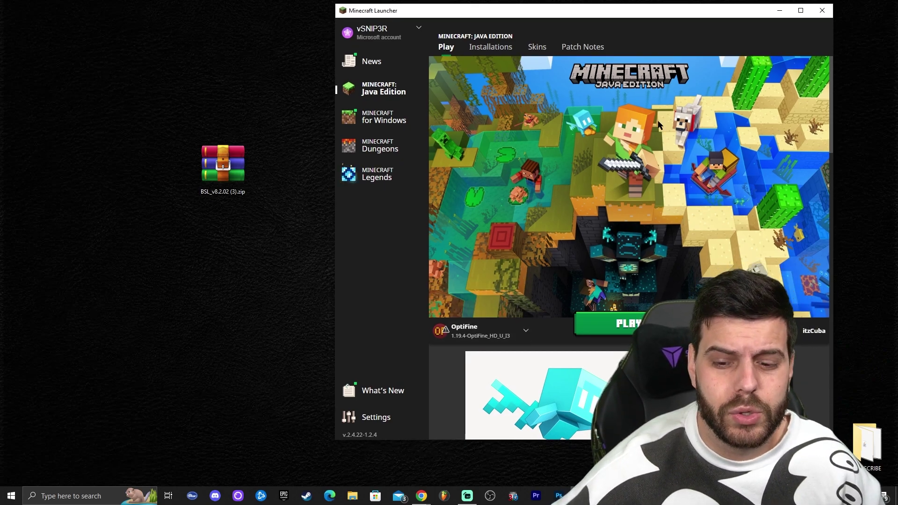
{"action": "left_click", "coordinate": [629, 324]}
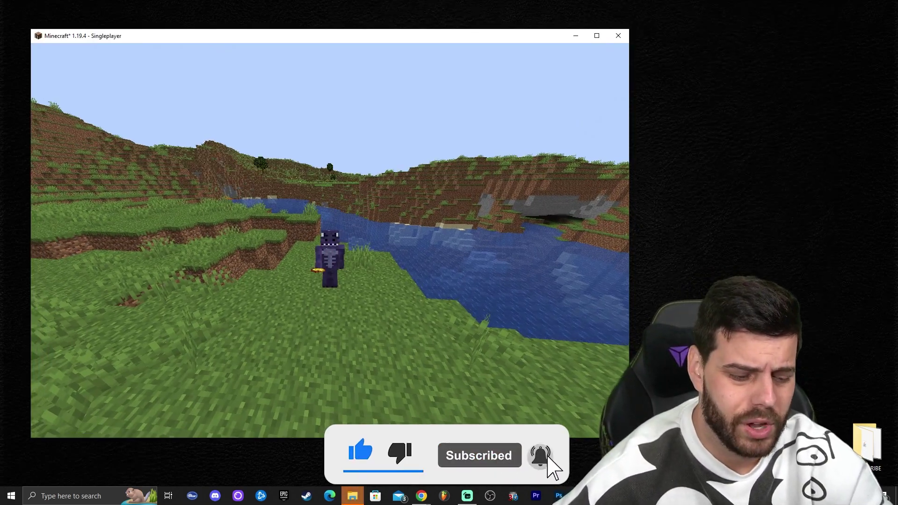
Step: Go to Options > Video Settings > Shaders and open the empty shaderpacks folder
{"action": "key", "text": "Escape"}
{"action": "left_click", "coordinate": [273, 266]}
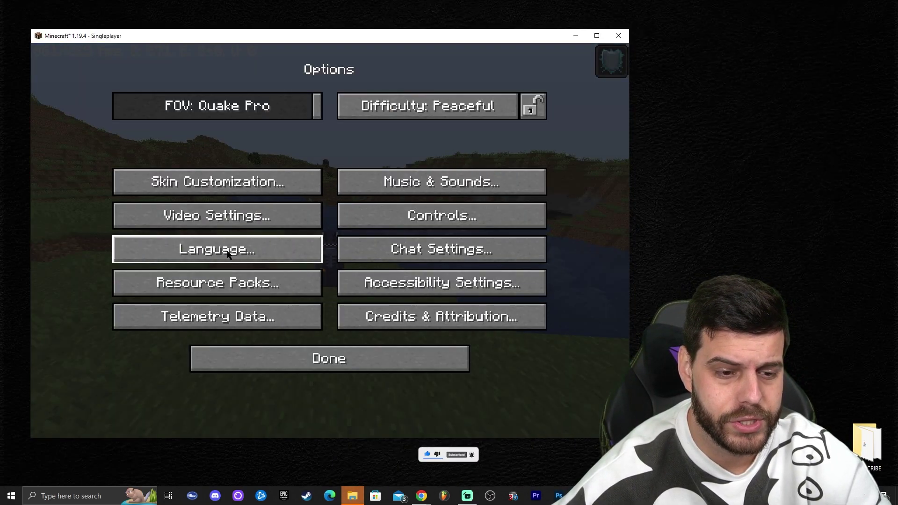
{"action": "left_click", "coordinate": [215, 216]}
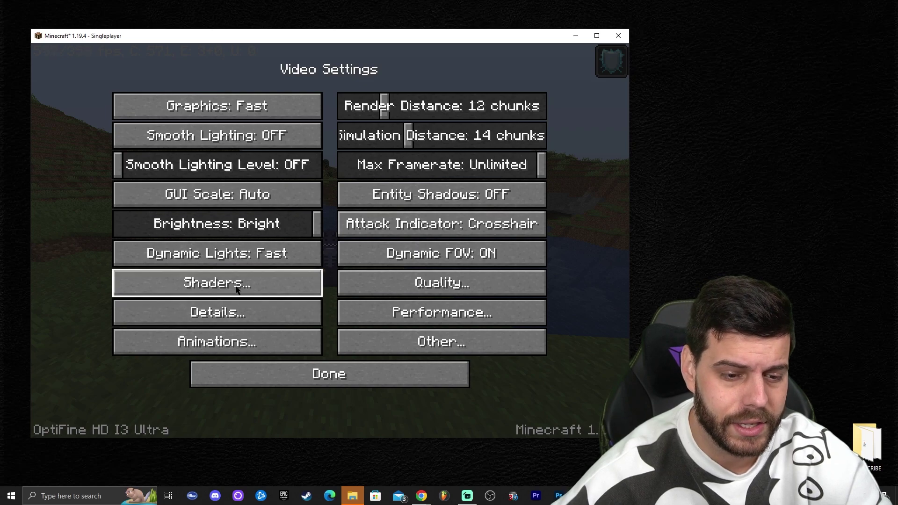
{"action": "left_click", "coordinate": [251, 283]}
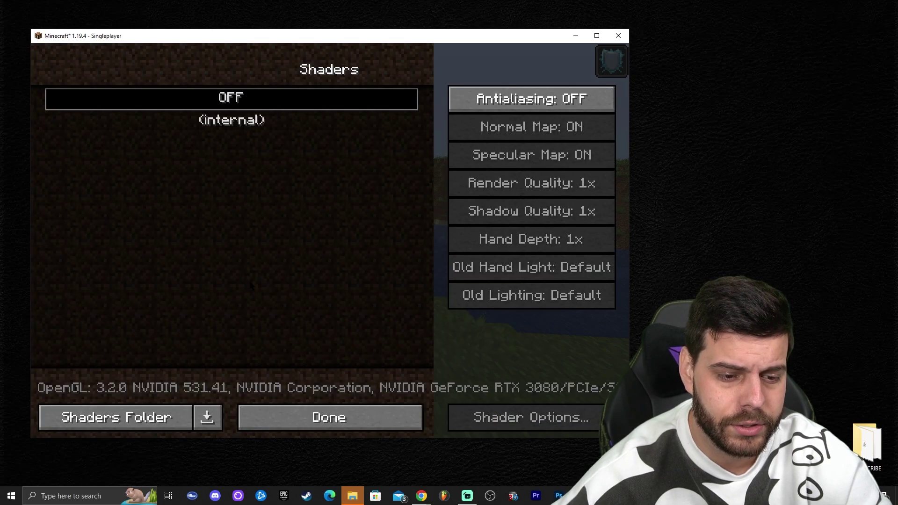
{"action": "left_click", "coordinate": [126, 417]}
{"action": "left_click_drag", "start_coordinate": [345, 36], "coordinate": [317, 253]}
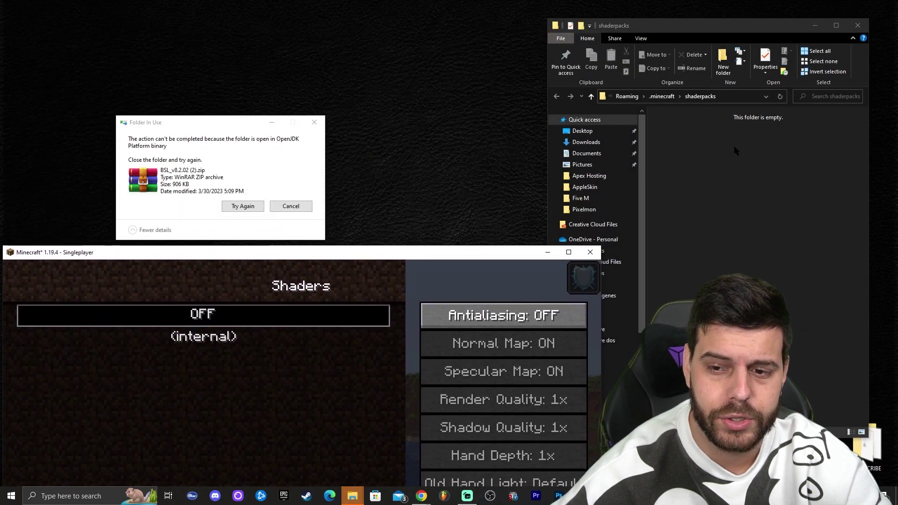
Step: Move BSL_v8.2.02 (3).zip into the shaderpacks folder, close Explorer and maximize Minecraft
{"action": "left_click_drag", "start_coordinate": [692, 25], "coordinate": [669, 16]}
{"action": "left_click", "coordinate": [314, 122]}
{"action": "left_click_drag", "start_coordinate": [222, 164], "coordinate": [676, 122]}
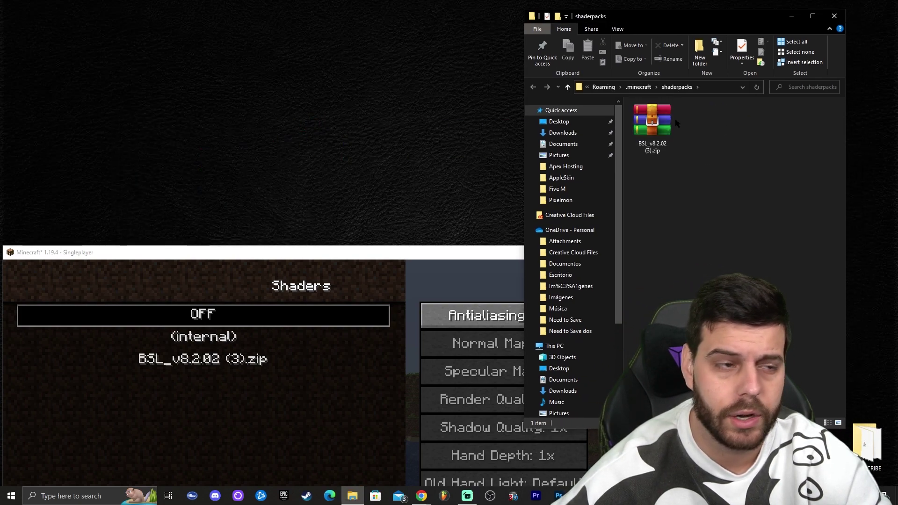
{"action": "left_click_drag", "start_coordinate": [791, 145], "coordinate": [655, 110]}
{"action": "left_click", "coordinate": [729, 304]}
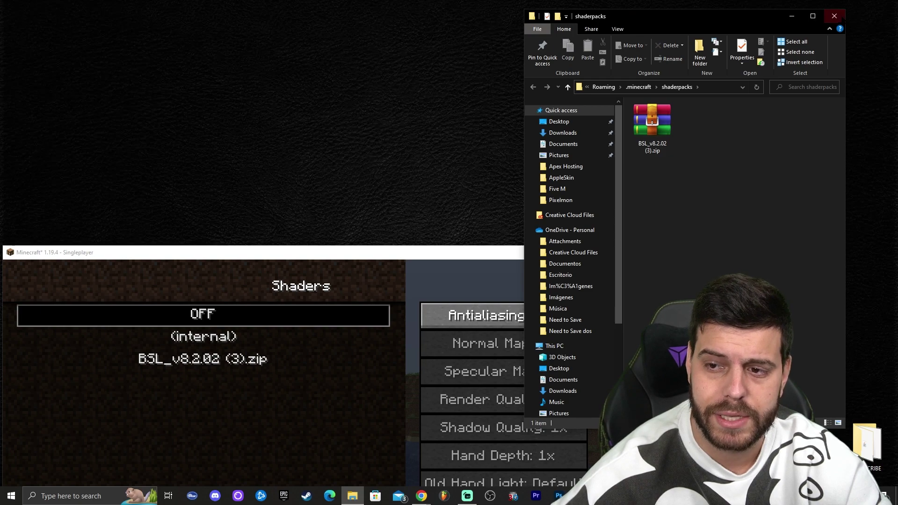
{"action": "left_click", "coordinate": [834, 16]}
{"action": "double_click", "coordinate": [453, 253]}
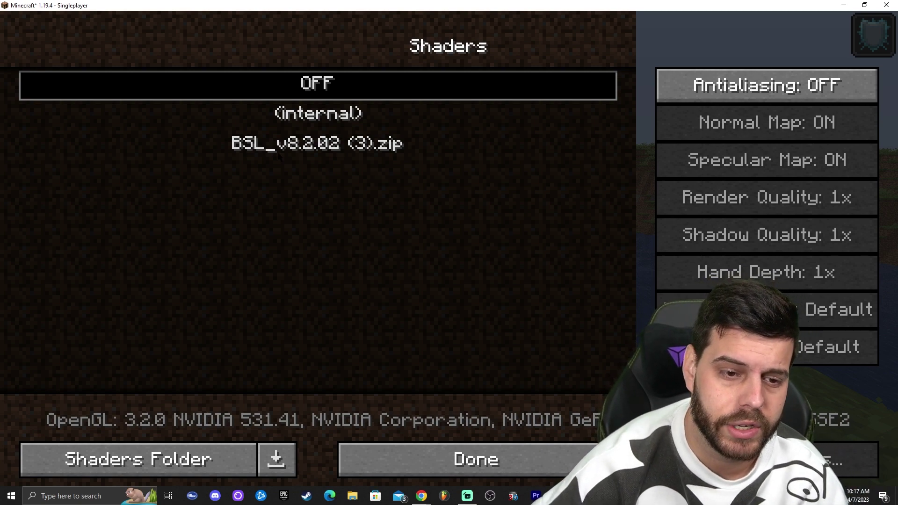
Step: Activate the BSL_v8.2.02 (3).zip shader pack and close the settings menus back to the game
{"action": "left_click", "coordinate": [281, 145]}
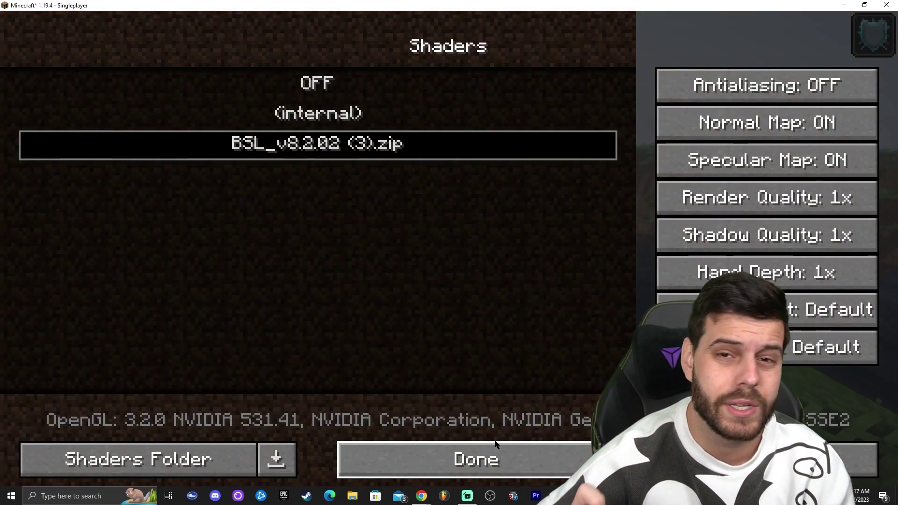
{"action": "left_click", "coordinate": [491, 448]}
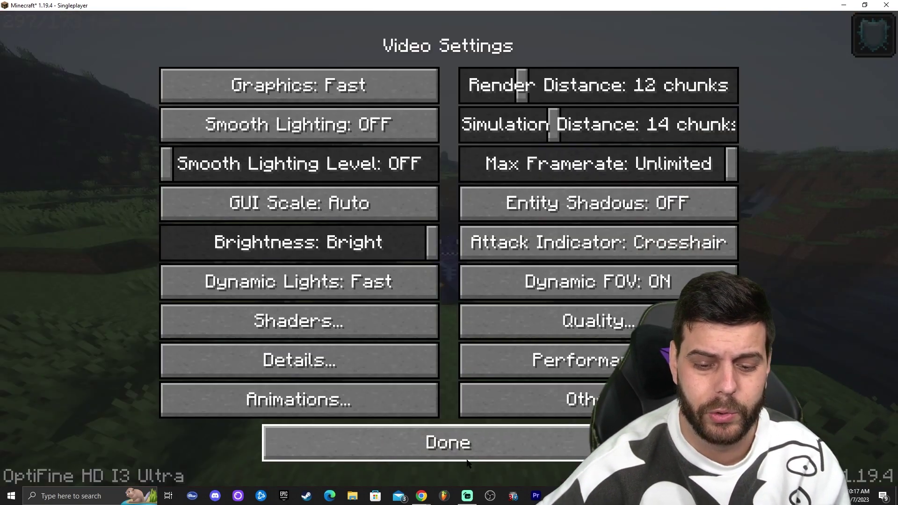
{"action": "left_click", "coordinate": [473, 439]}
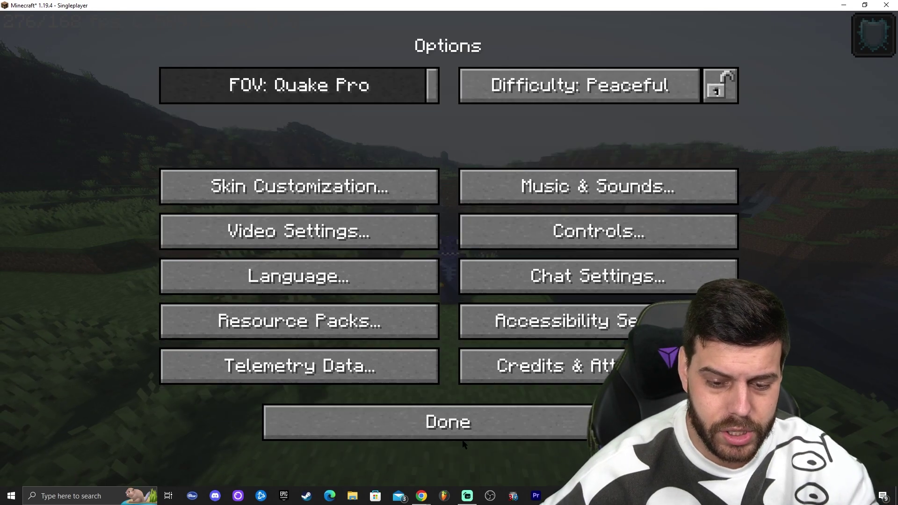
{"action": "left_click", "coordinate": [450, 412]}
{"action": "left_click", "coordinate": [432, 174]}
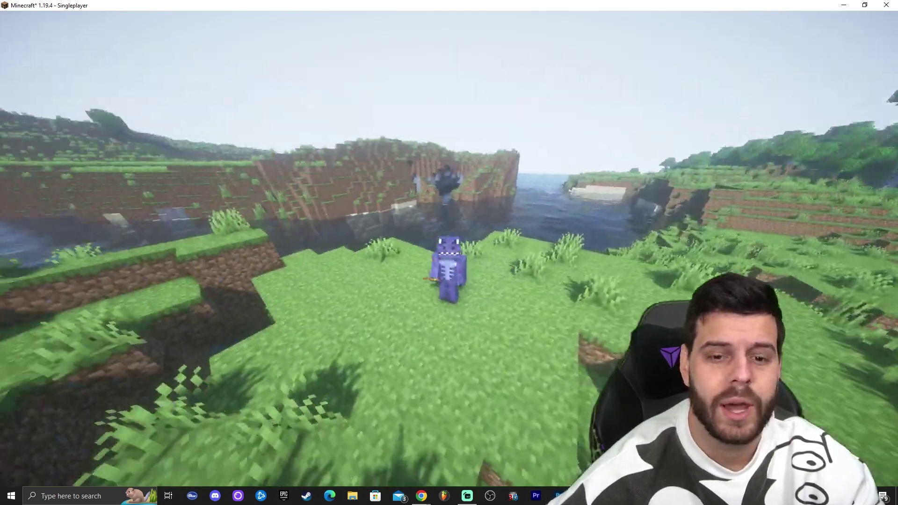
Step: Switch to first-person view with F5 and walk across the river to the cliff
{"action": "key", "text": "F5"}
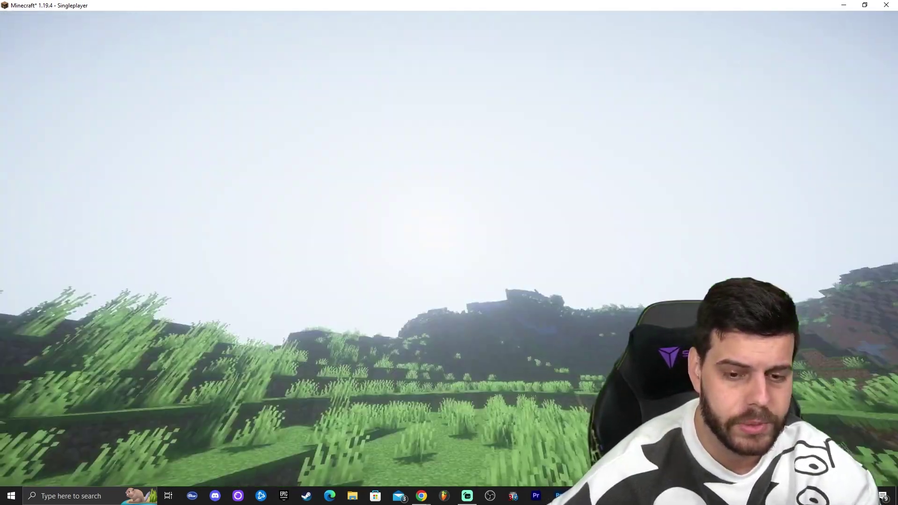
{"action": "key", "text": "w"}
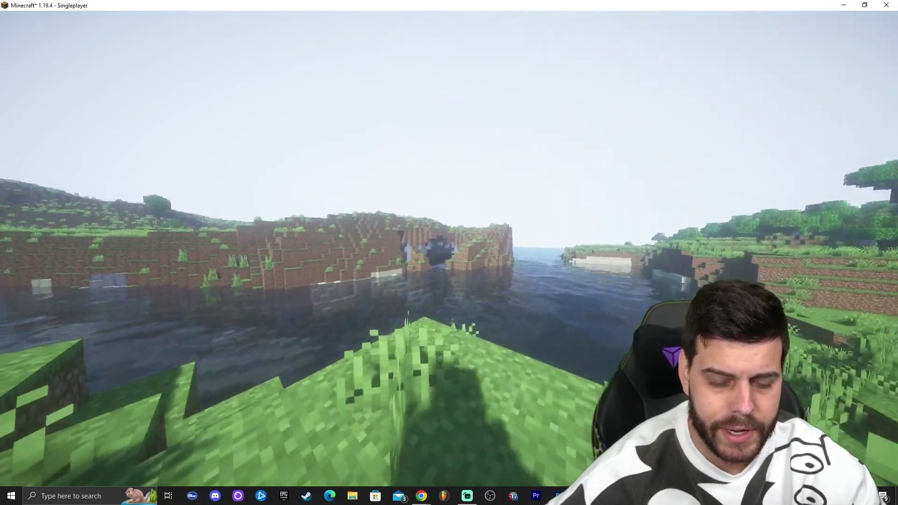
{"action": "key", "text": "w"}
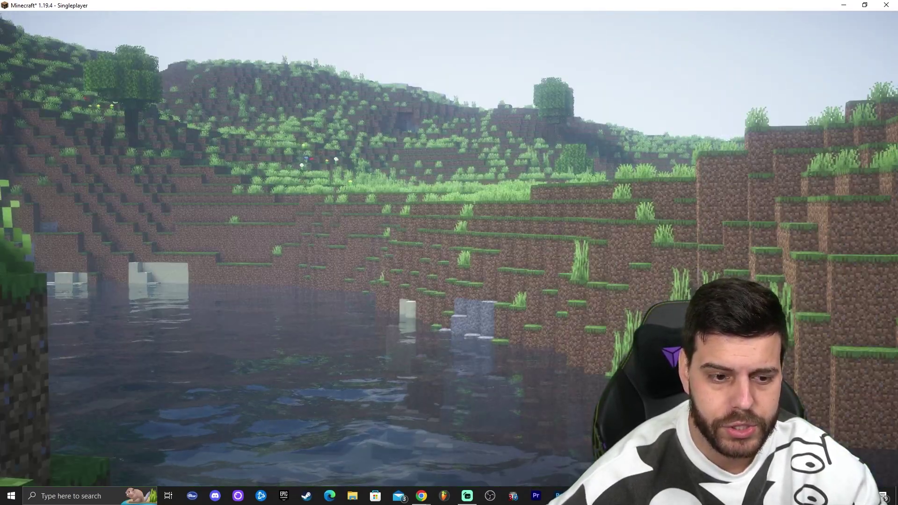
{"action": "key", "text": "w"}
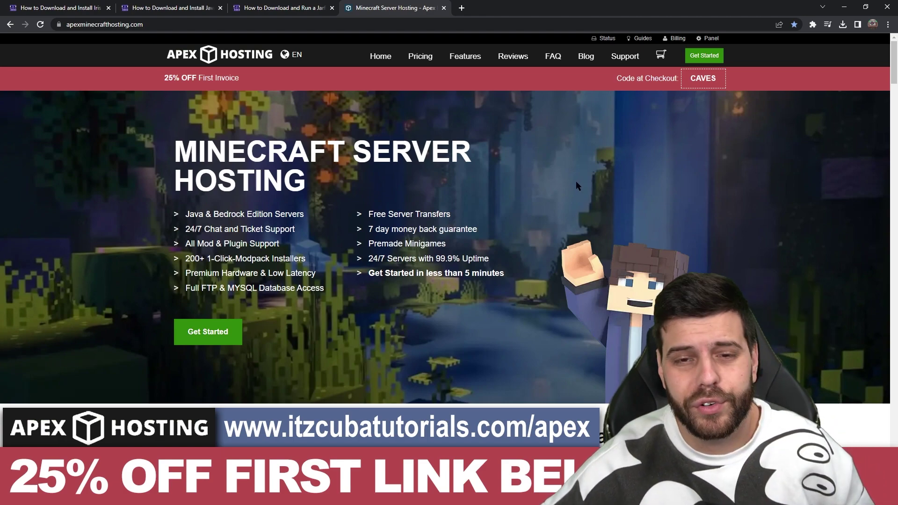
Step: Scroll through the Apex Hosting homepage and its server hosting features
{"action": "scroll", "coordinate": [557, 175], "scroll_direction": "down", "scroll_amount": 2}
{"action": "scroll", "coordinate": [550, 172], "scroll_direction": "up", "scroll_amount": 2}
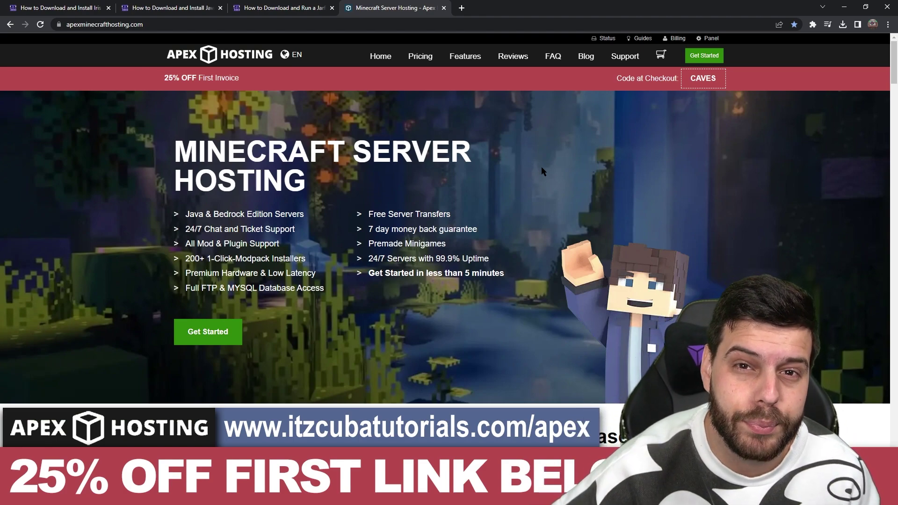
{"action": "scroll", "coordinate": [553, 188], "scroll_direction": "down", "scroll_amount": 1}
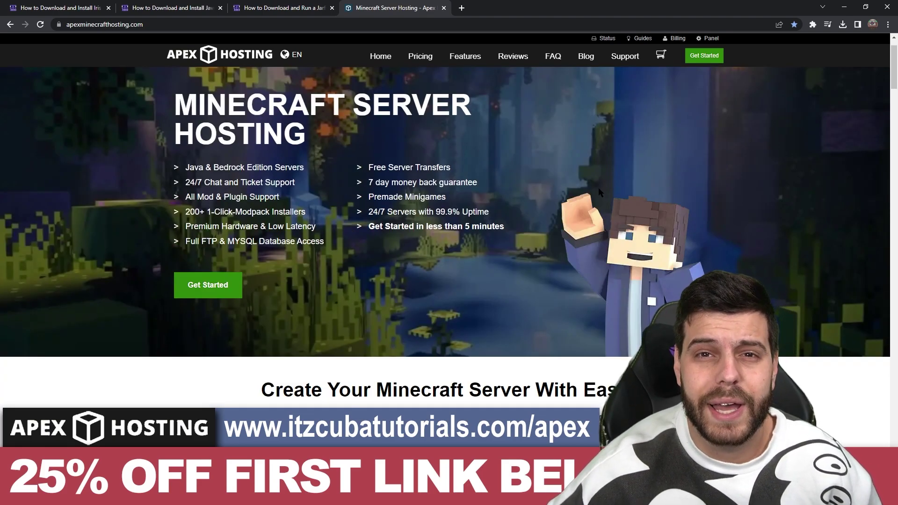
{"action": "scroll", "coordinate": [682, 208], "scroll_direction": "up", "scroll_amount": 1}
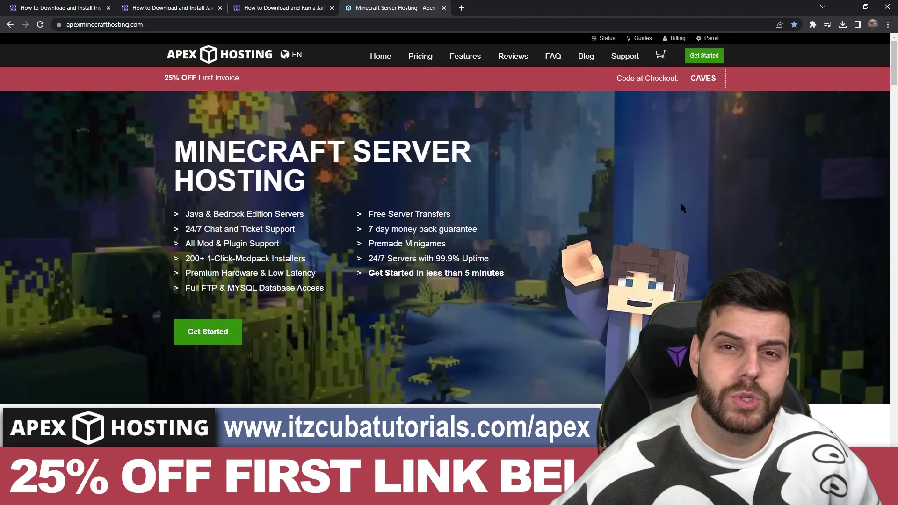
{"action": "scroll", "coordinate": [679, 202], "scroll_direction": "down", "scroll_amount": 2}
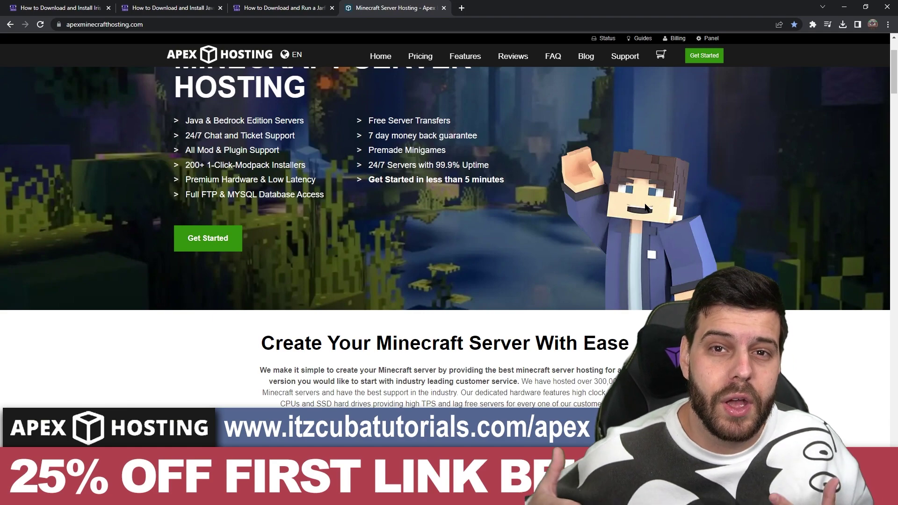
{"action": "scroll", "coordinate": [625, 217], "scroll_direction": "up", "scroll_amount": 2}
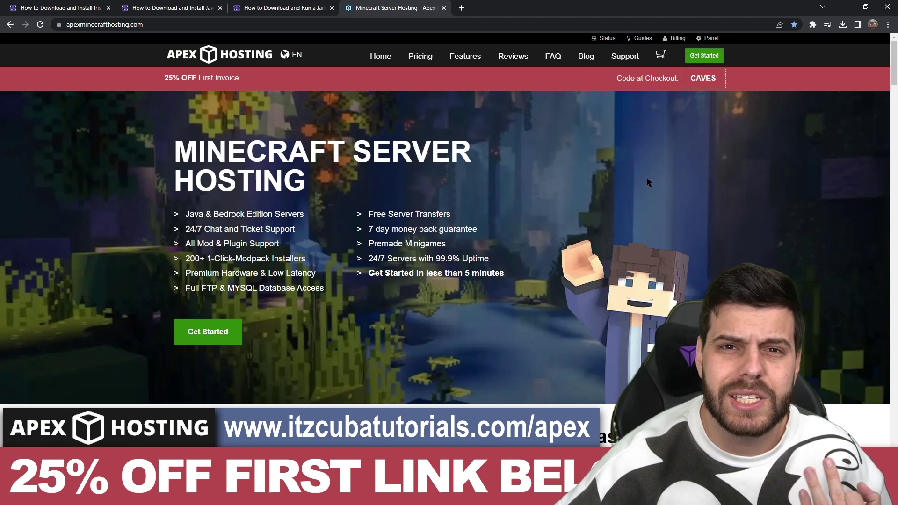
Step: Close the Apex Hosting tab to return to the Iris guide and read its introduction
{"action": "key", "text": "ctrl+w"}
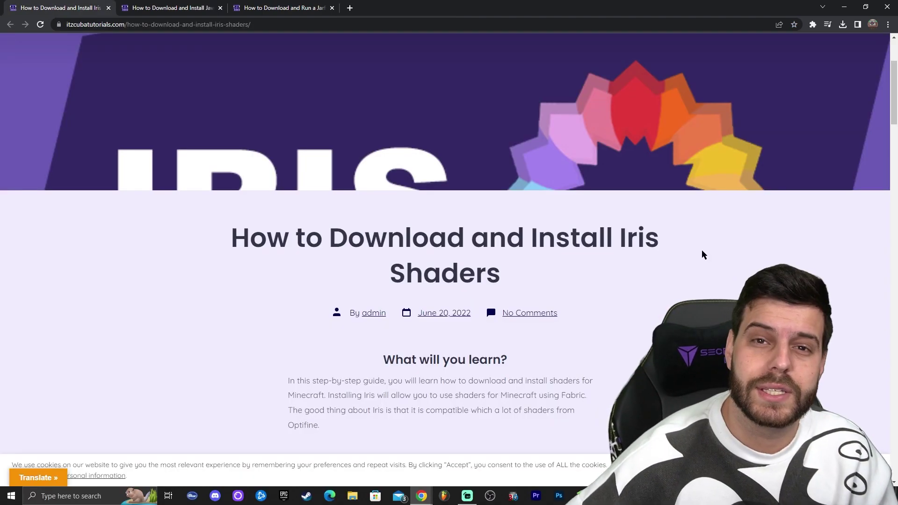
{"action": "scroll", "coordinate": [702, 249], "scroll_direction": "down", "scroll_amount": 4}
{"action": "scroll", "coordinate": [725, 195], "scroll_direction": "down", "scroll_amount": 2}
{"action": "scroll", "coordinate": [702, 171], "scroll_direction": "up", "scroll_amount": 2}
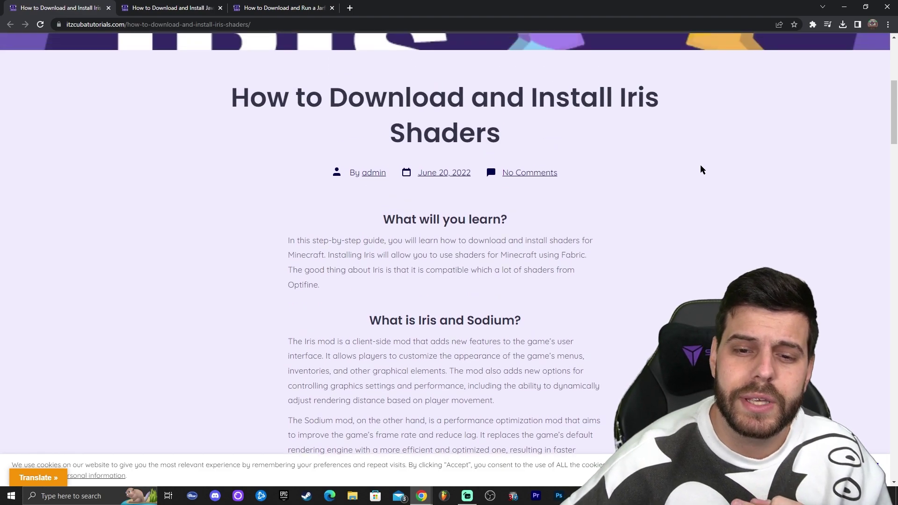
{"action": "scroll", "coordinate": [709, 163], "scroll_direction": "down", "scroll_amount": 3}
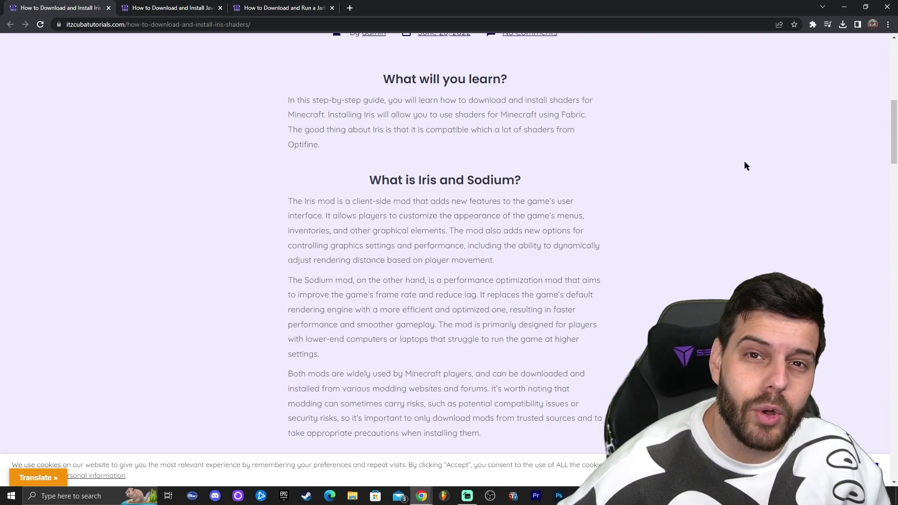
{"action": "scroll", "coordinate": [710, 148], "scroll_direction": "up", "scroll_amount": 4}
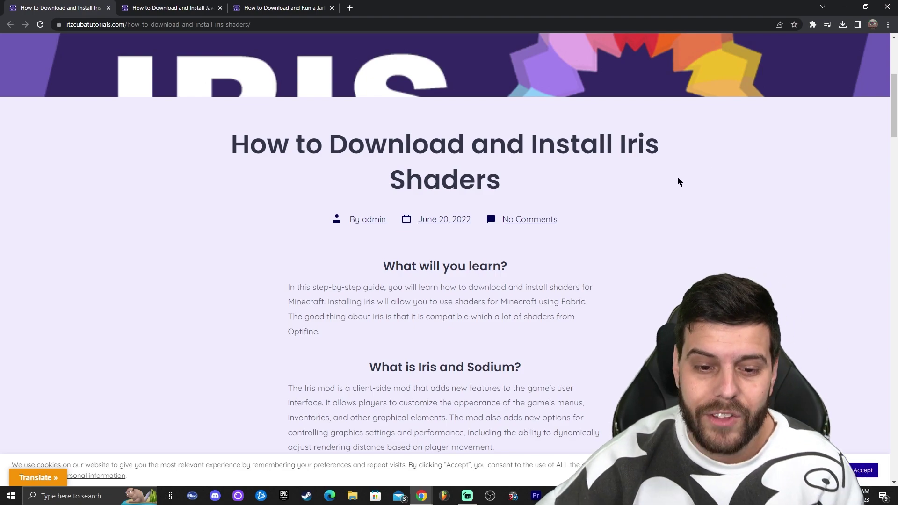
Step: Scroll to the GUIDE section and follow 'Download Iris Here' to the Iris Shaders website
{"action": "scroll", "coordinate": [660, 176], "scroll_direction": "down", "scroll_amount": 2}
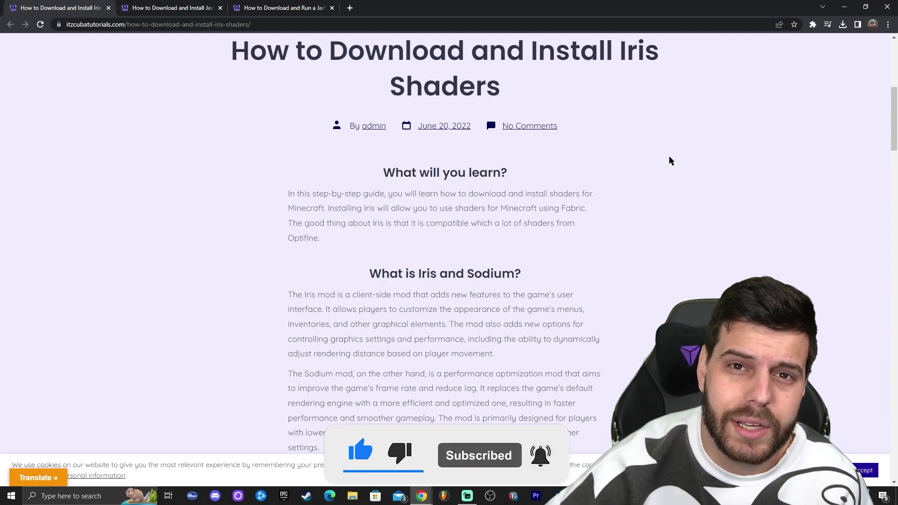
{"action": "scroll", "coordinate": [699, 134], "scroll_direction": "down", "scroll_amount": 10}
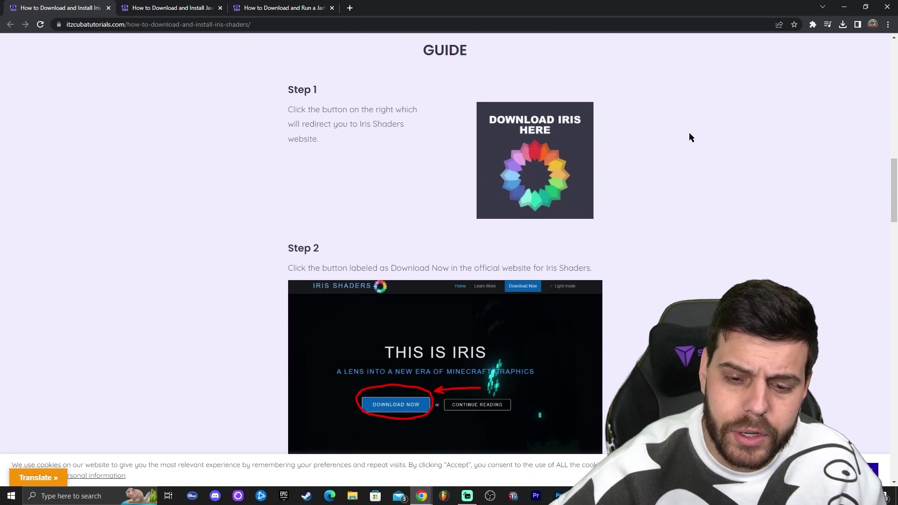
{"action": "scroll", "coordinate": [777, 171], "scroll_direction": "down", "scroll_amount": 6}
{"action": "scroll", "coordinate": [775, 175], "scroll_direction": "up", "scroll_amount": 3}
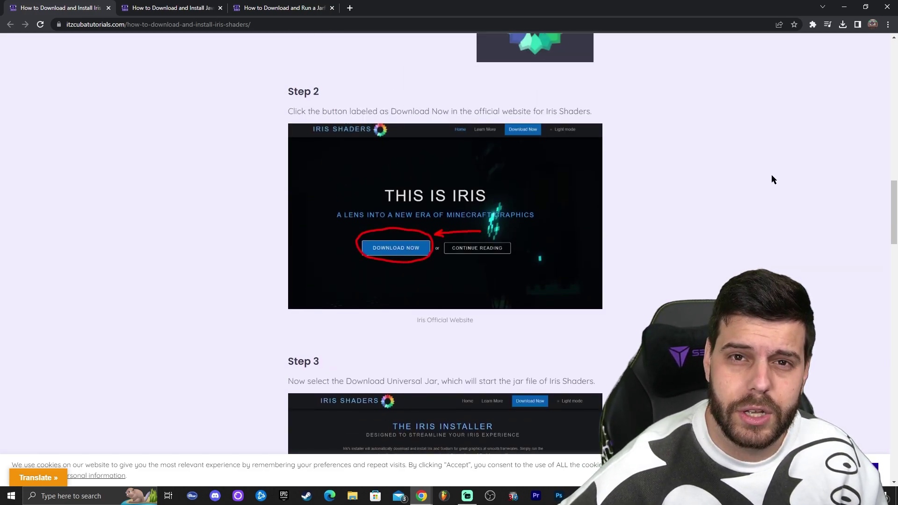
{"action": "scroll", "coordinate": [771, 176], "scroll_direction": "up", "scroll_amount": 4}
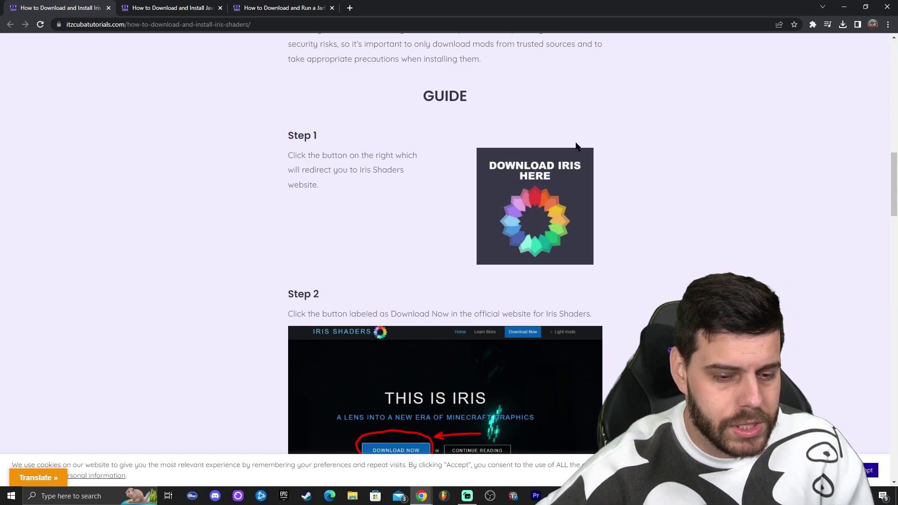
{"action": "left_click", "coordinate": [554, 181]}
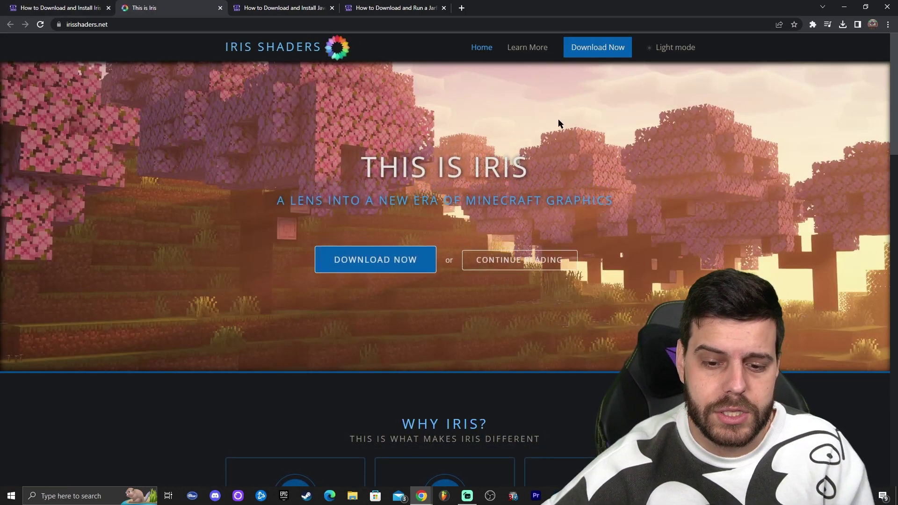
Step: Download the universal Iris installer jar and save it to the Downloads folder
{"action": "scroll", "coordinate": [507, 148], "scroll_direction": "down", "scroll_amount": 1}
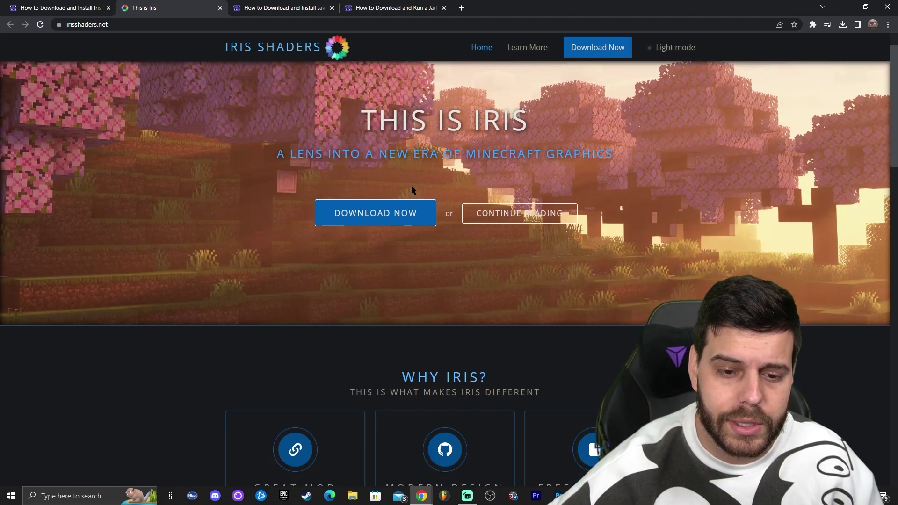
{"action": "left_click", "coordinate": [389, 216]}
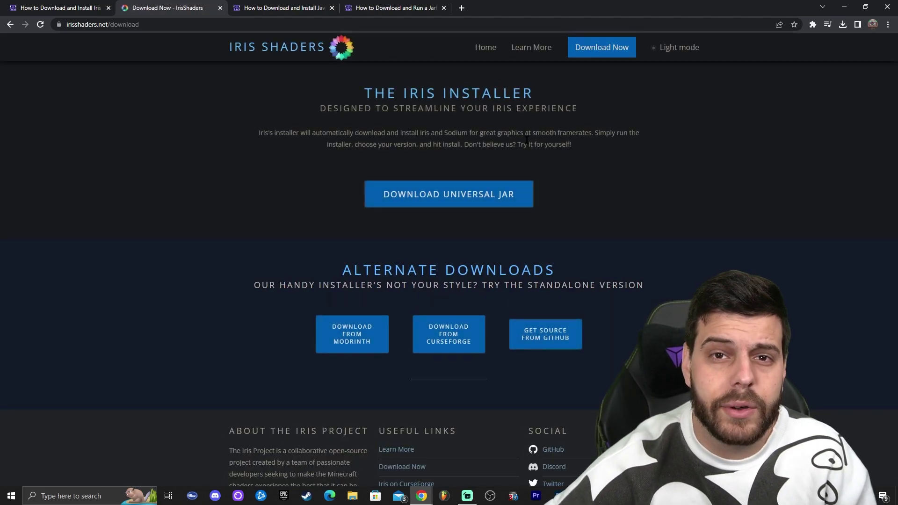
{"action": "left_click", "coordinate": [479, 197]}
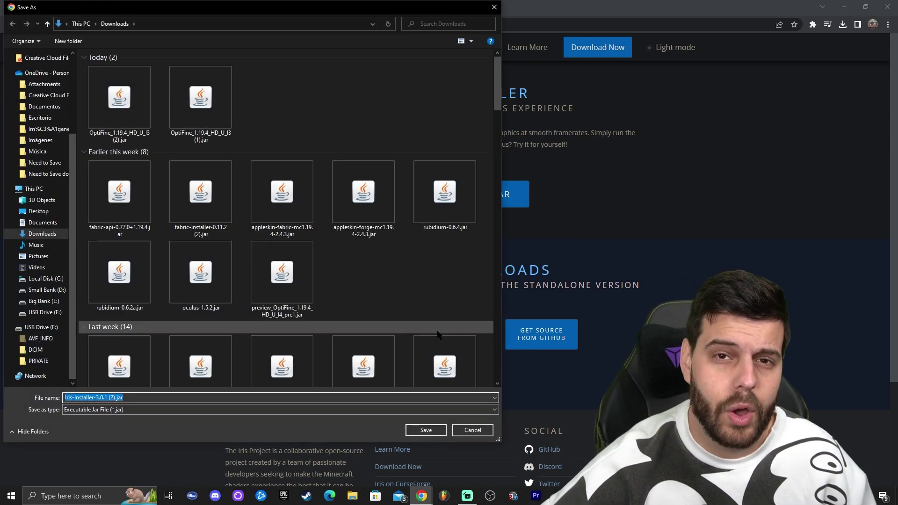
{"action": "left_click", "coordinate": [422, 426]}
Step: Drag the downloaded Iris installer jar from recent downloads onto the desktop
{"action": "left_click", "coordinate": [866, 7]}
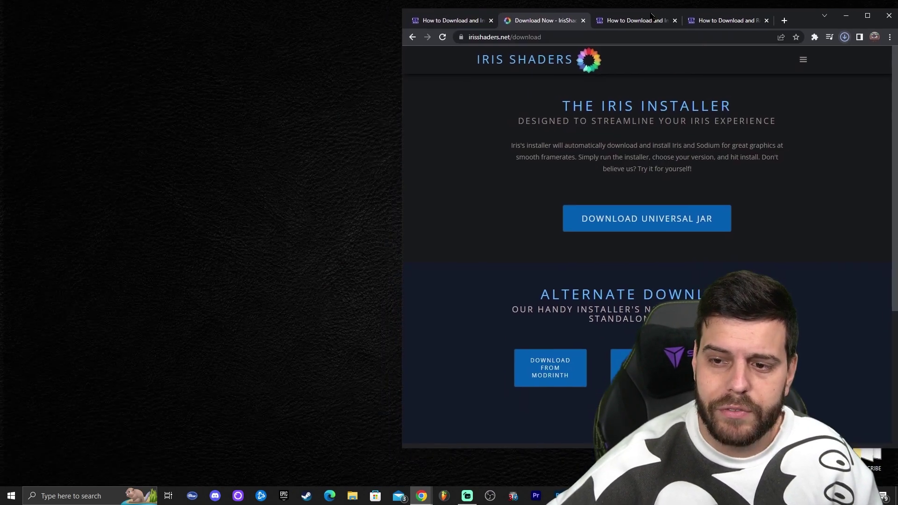
{"action": "left_click", "coordinate": [839, 38]}
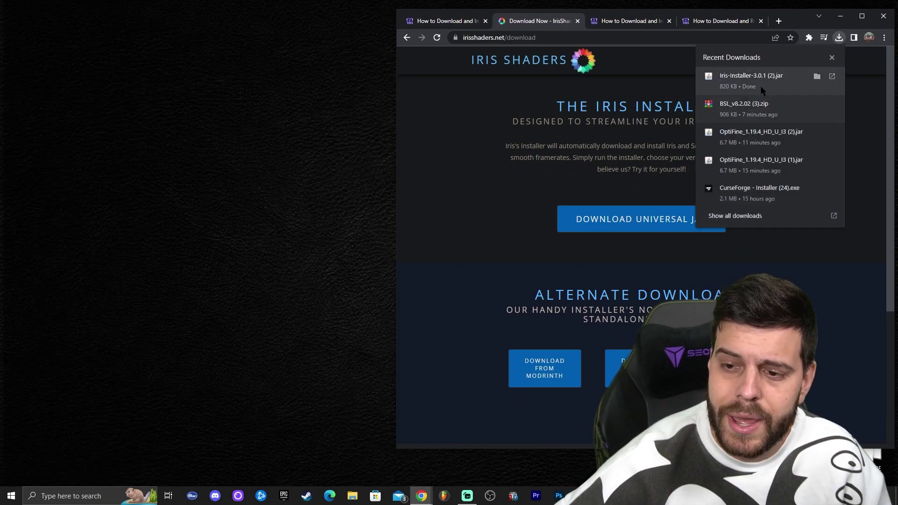
{"action": "left_click_drag", "start_coordinate": [752, 79], "coordinate": [257, 155]}
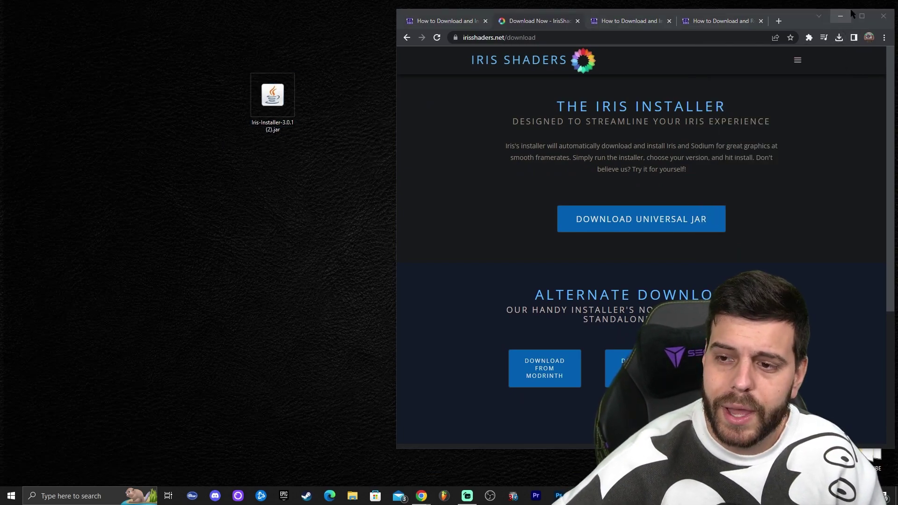
Step: Run the Iris installer, keep version 1.19.4 with Iris Install, install it, then close the installer
{"action": "left_click", "coordinate": [840, 16]}
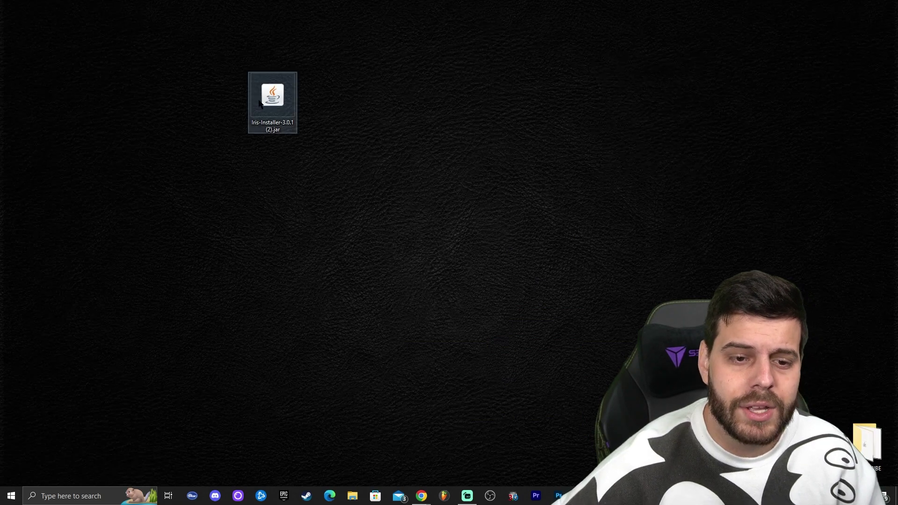
{"action": "left_click", "coordinate": [276, 98]}
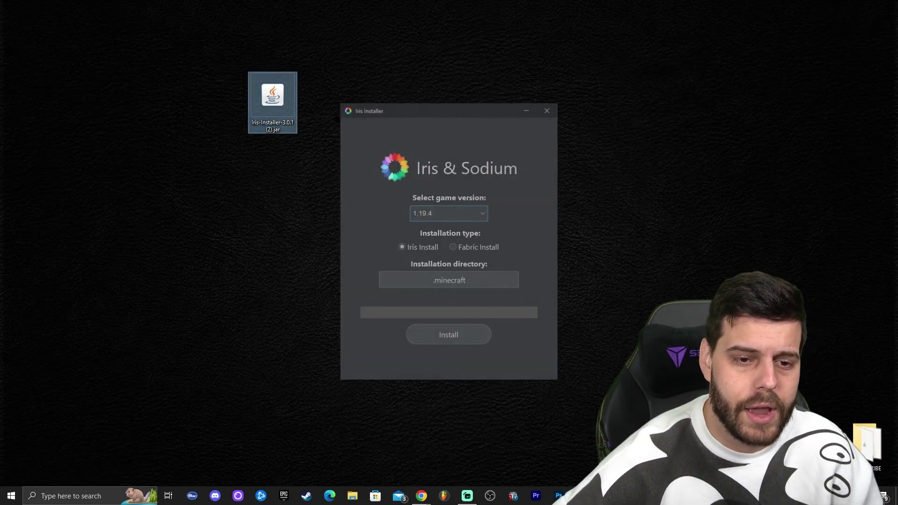
{"action": "left_click", "coordinate": [482, 213]}
{"action": "left_click", "coordinate": [468, 227]}
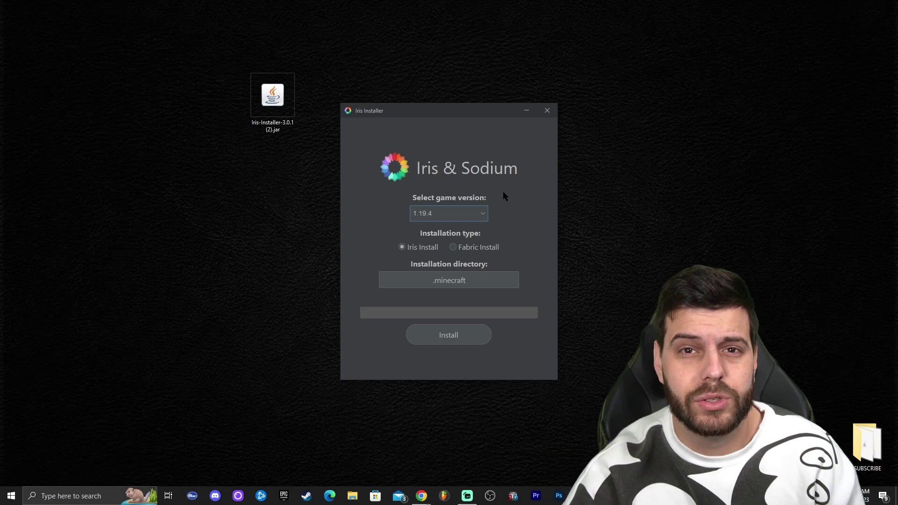
{"action": "left_click", "coordinate": [482, 212]}
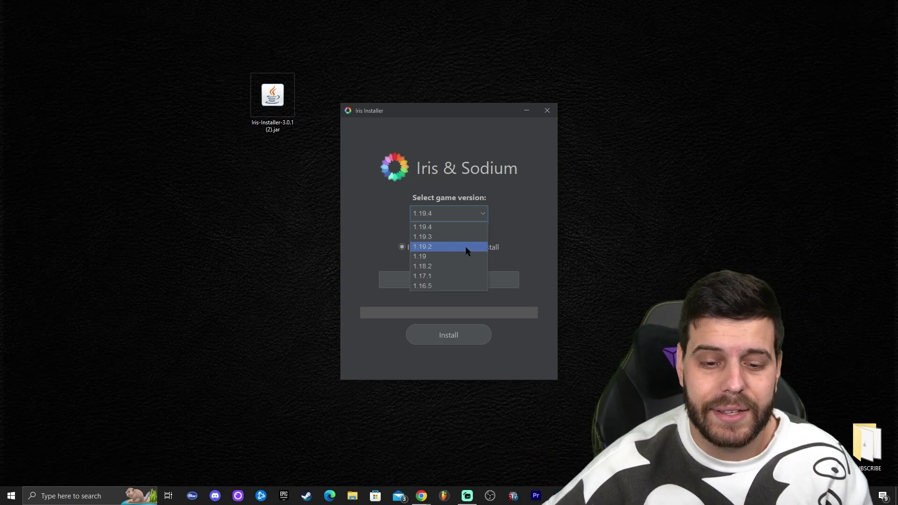
{"action": "left_click", "coordinate": [490, 189]}
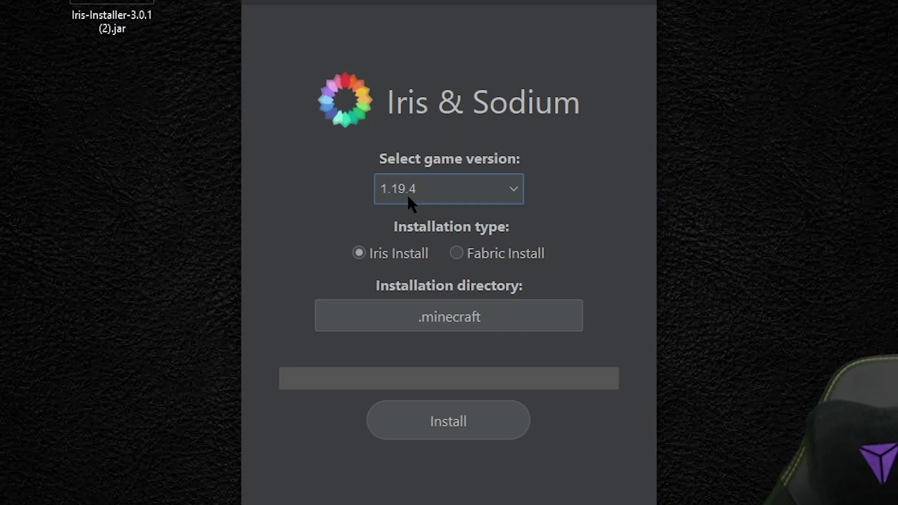
{"action": "left_click", "coordinate": [467, 189]}
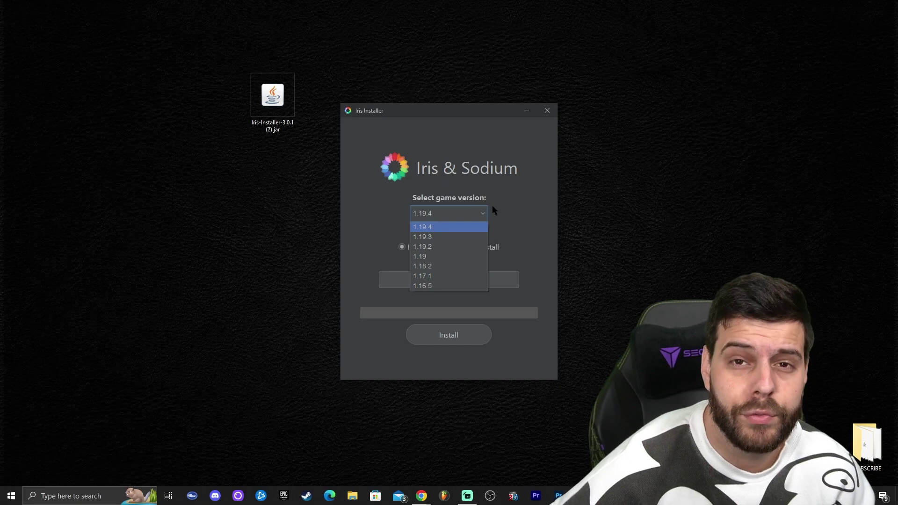
{"action": "left_click", "coordinate": [451, 210]}
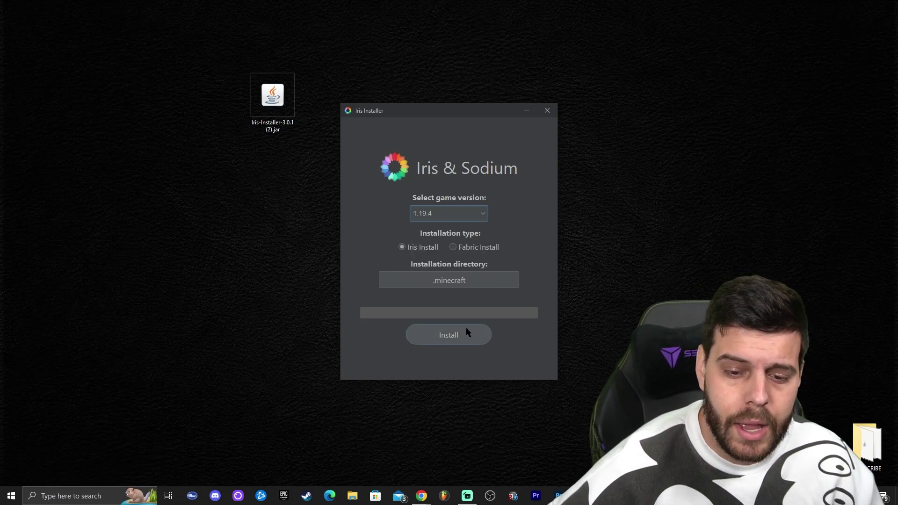
{"action": "left_click", "coordinate": [453, 336]}
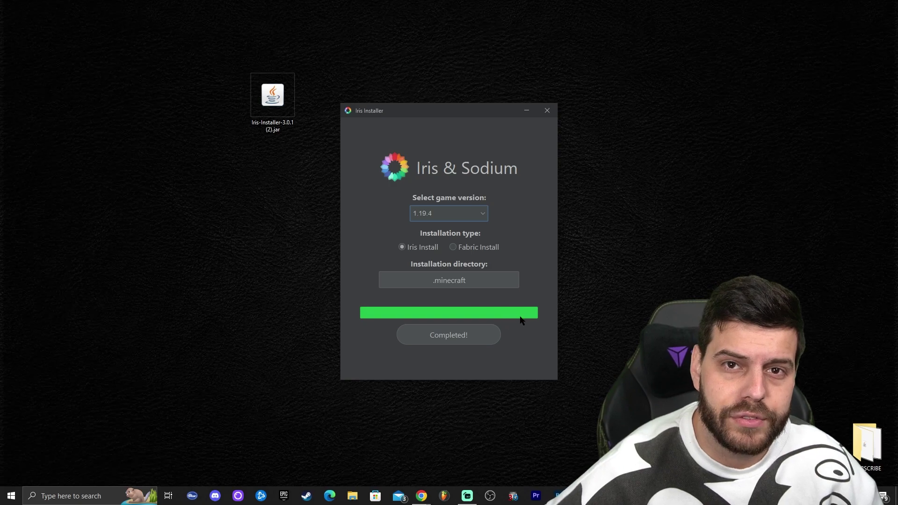
{"action": "left_click", "coordinate": [463, 336]}
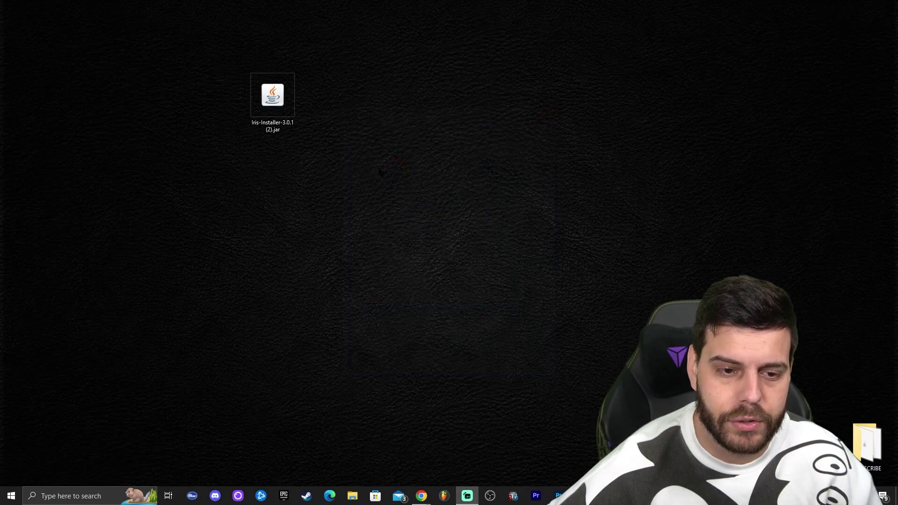
Step: Delete the Iris installer jar from the desktop and refresh the desktop
{"action": "key", "text": "Delete"}
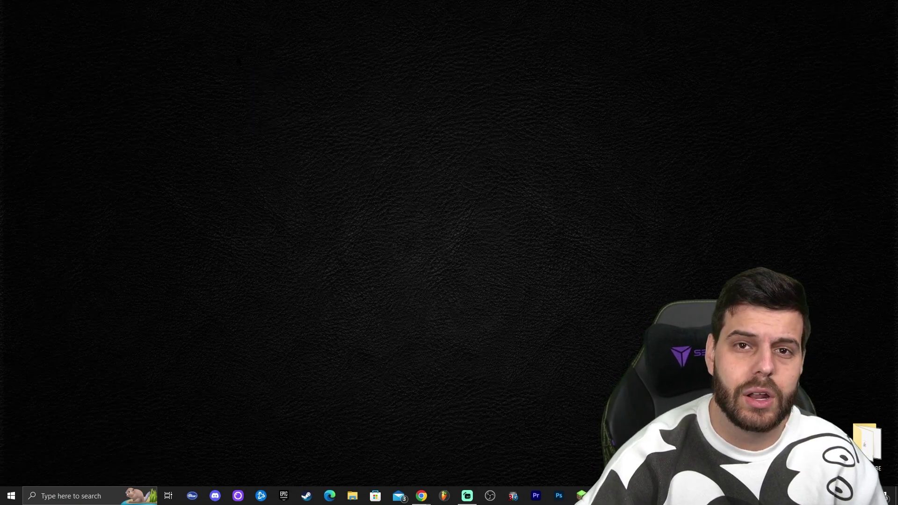
{"action": "right_click", "coordinate": [297, 51]}
{"action": "left_click", "coordinate": [318, 78]}
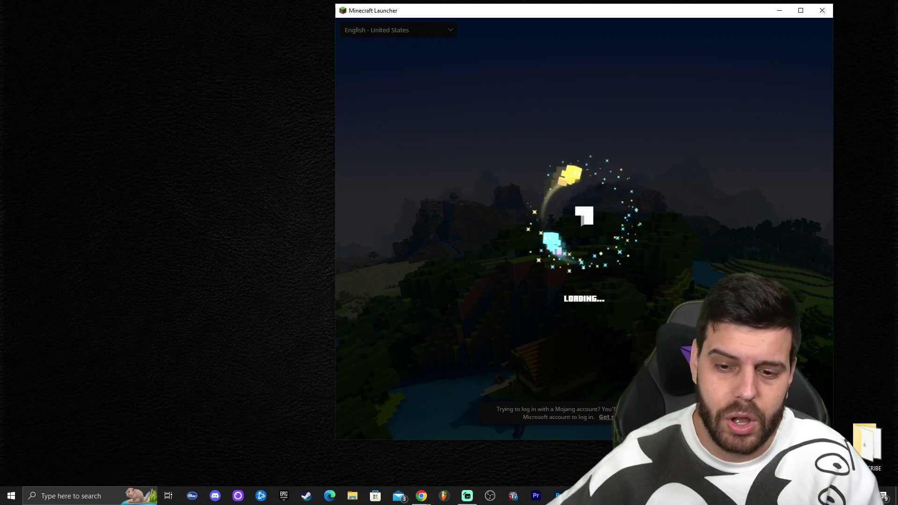
Step: Move the Minecraft Launcher window into view and maximize it
{"action": "left_click_drag", "start_coordinate": [667, 11], "coordinate": [495, 56]}
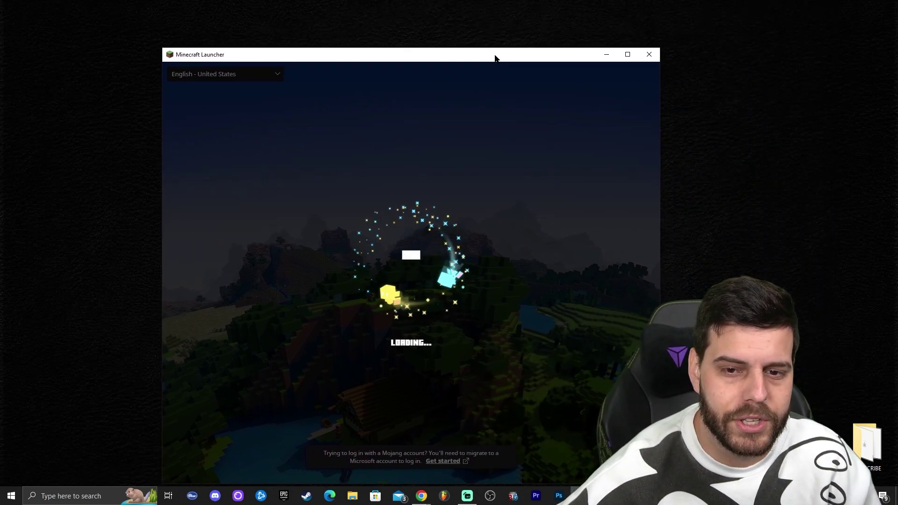
{"action": "double_click", "coordinate": [495, 56]}
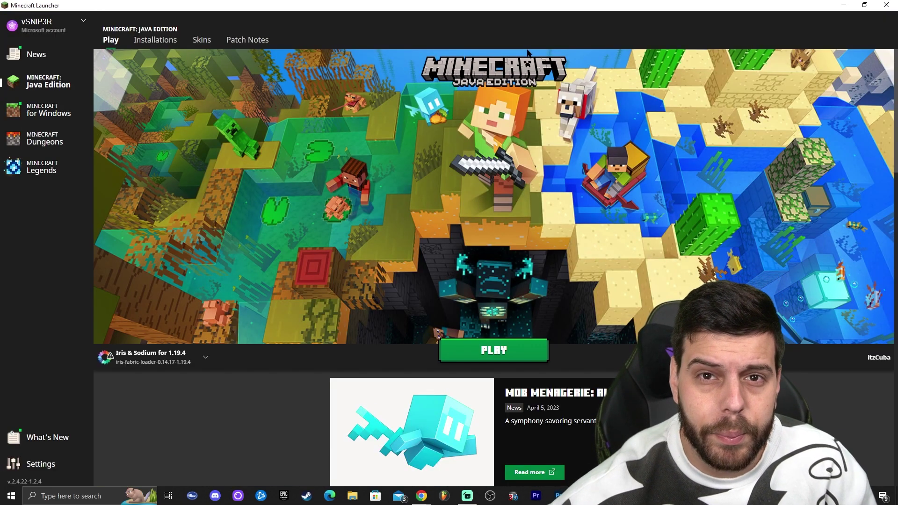
{"action": "mouse_move", "coordinate": [130, 363]}
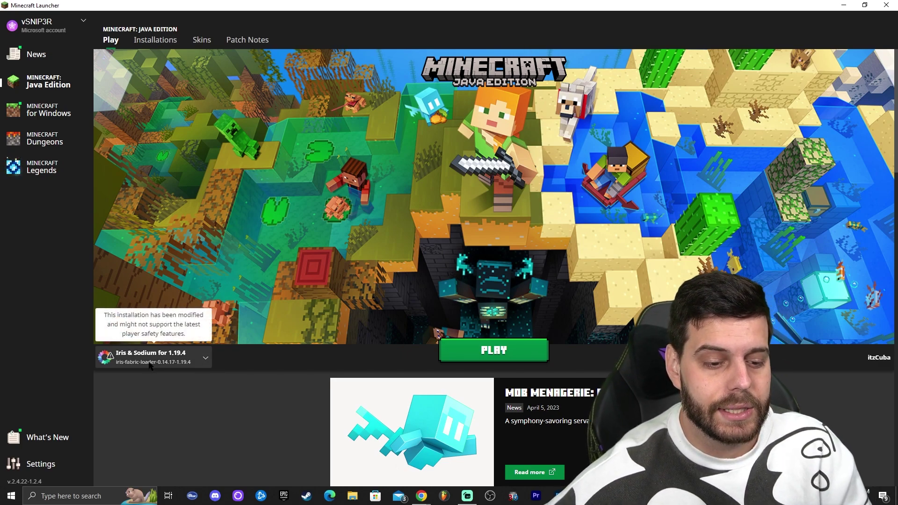